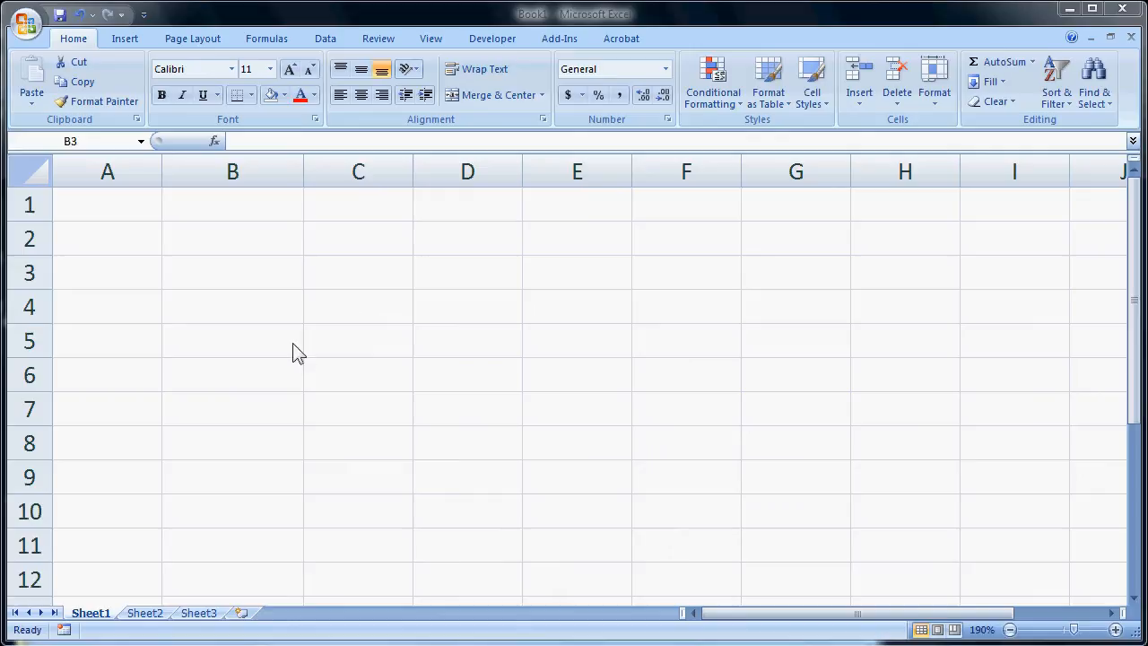
Enter the formula = 5 + 5 in cell B3
{"action": "left_click", "coordinate": [202, 285]}
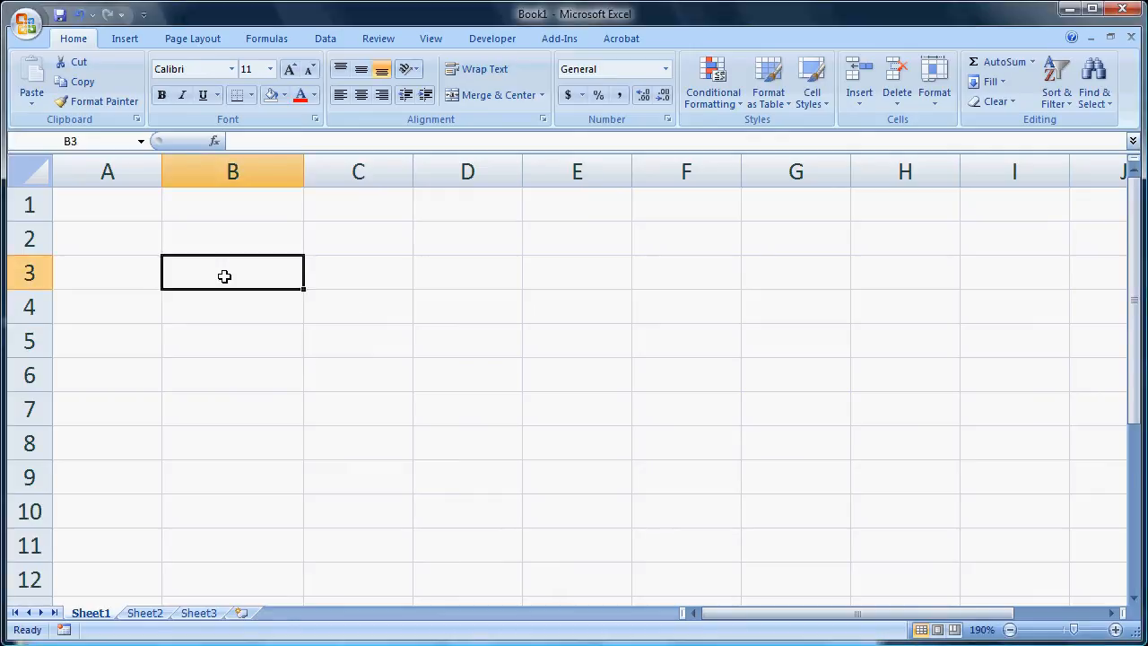
{"action": "type", "text": "="}
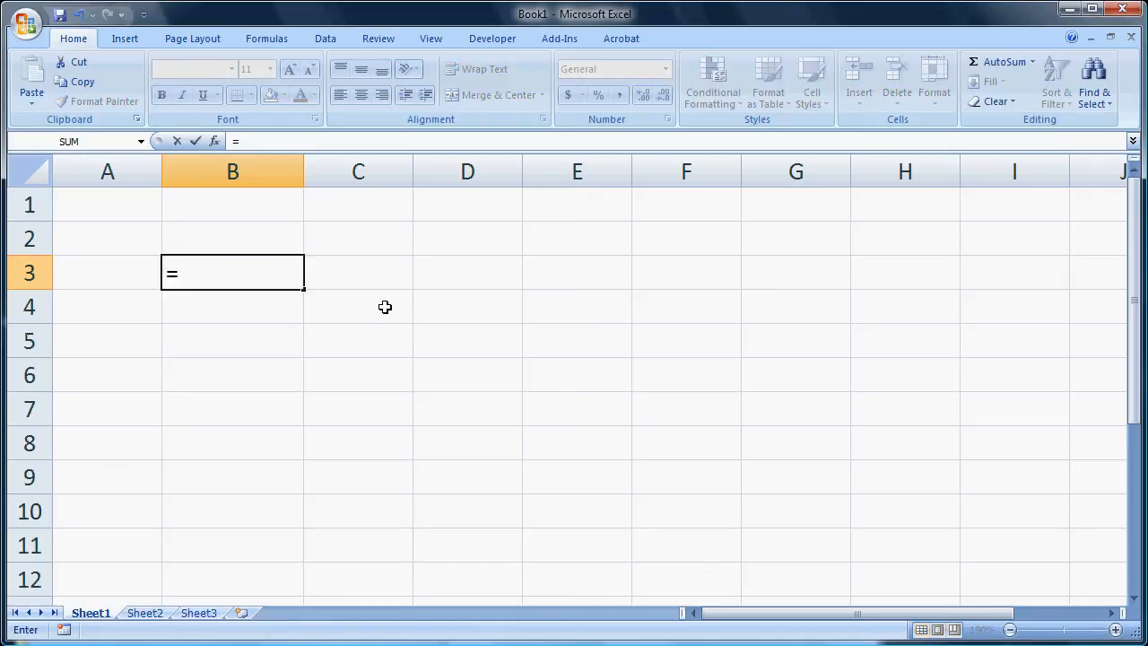
{"action": "type", "text": "5 + 5"}
{"action": "key", "text": "Return"}
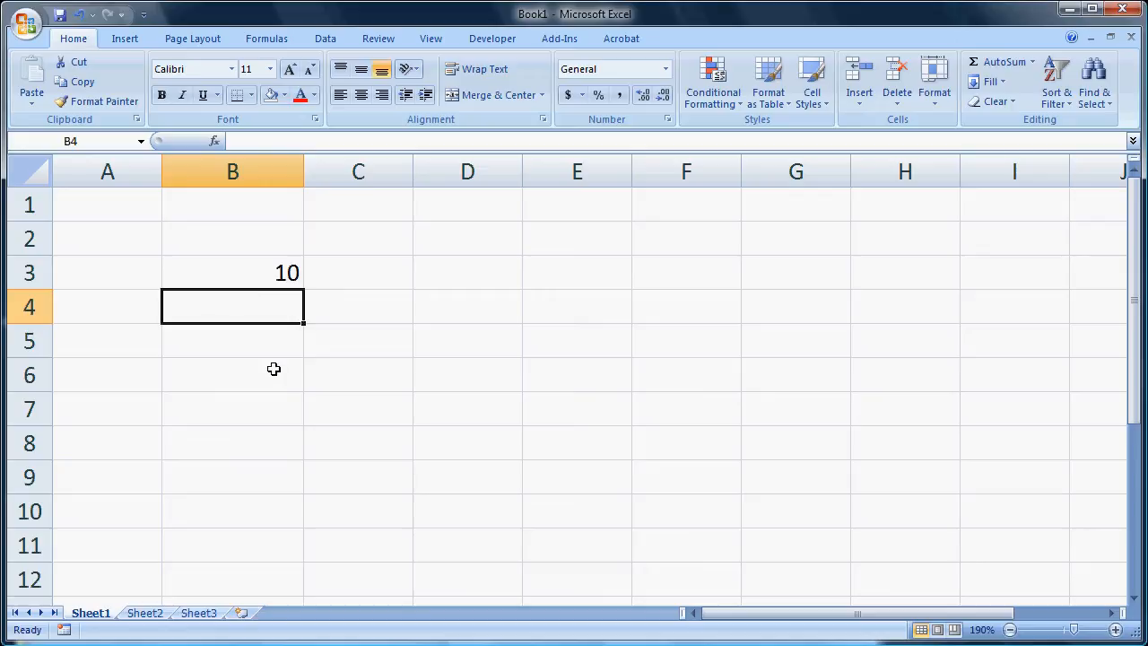
Extend the formula in cell B3 to = 5 + 5 * 2
{"action": "left_click", "coordinate": [241, 271]}
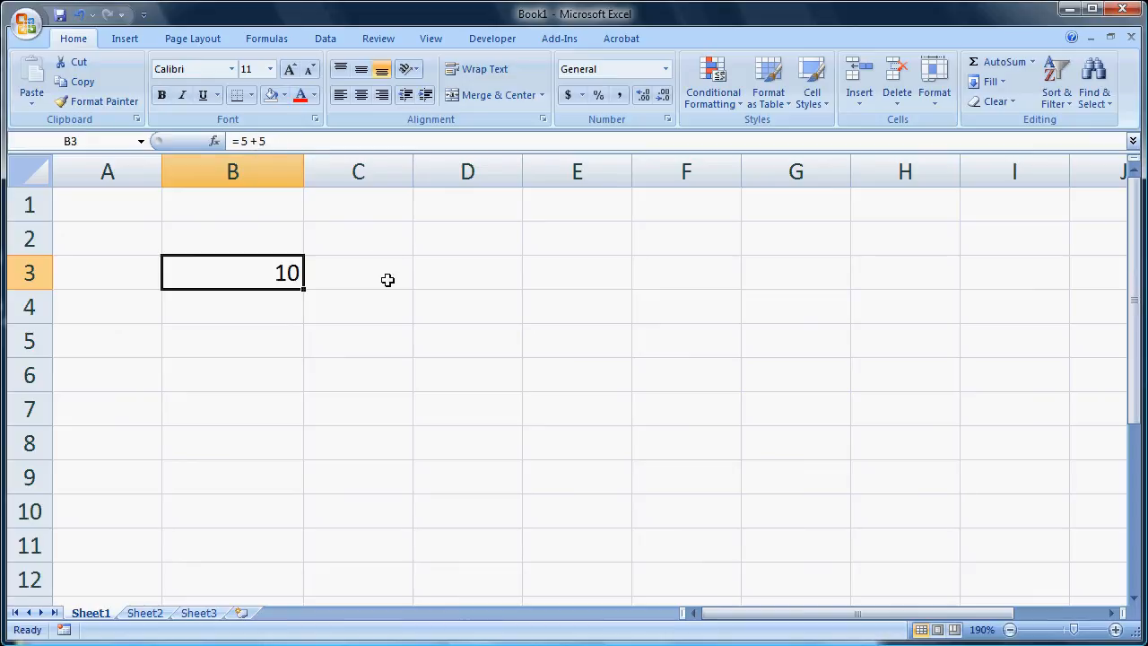
{"action": "double_click", "coordinate": [229, 275]}
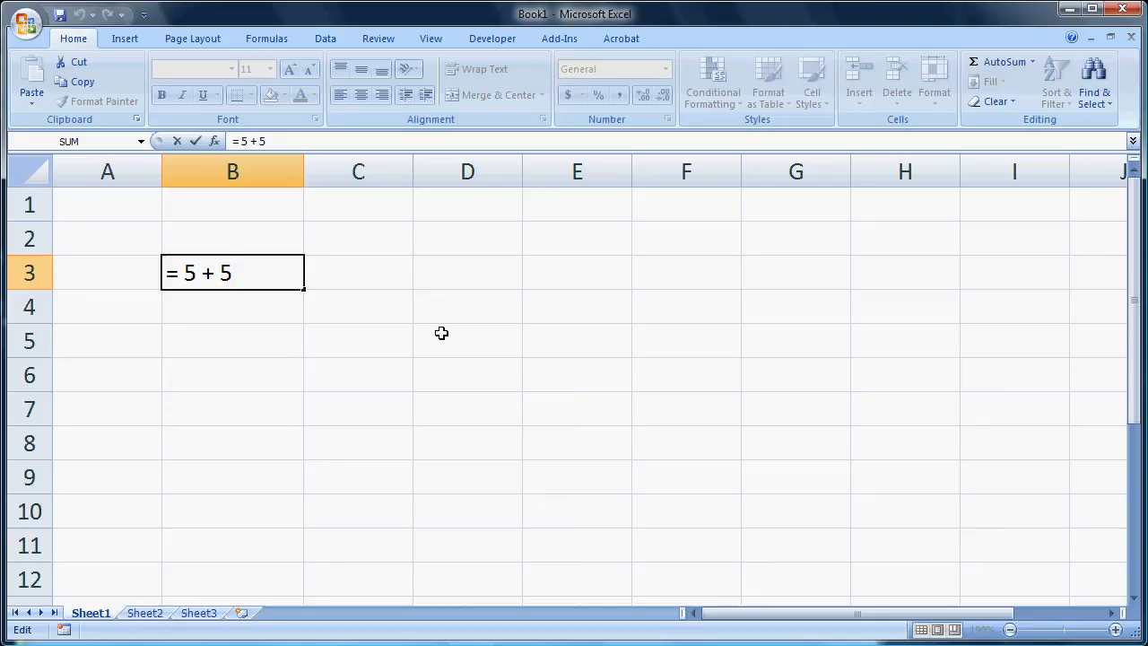
{"action": "type", "text": "* 2"}
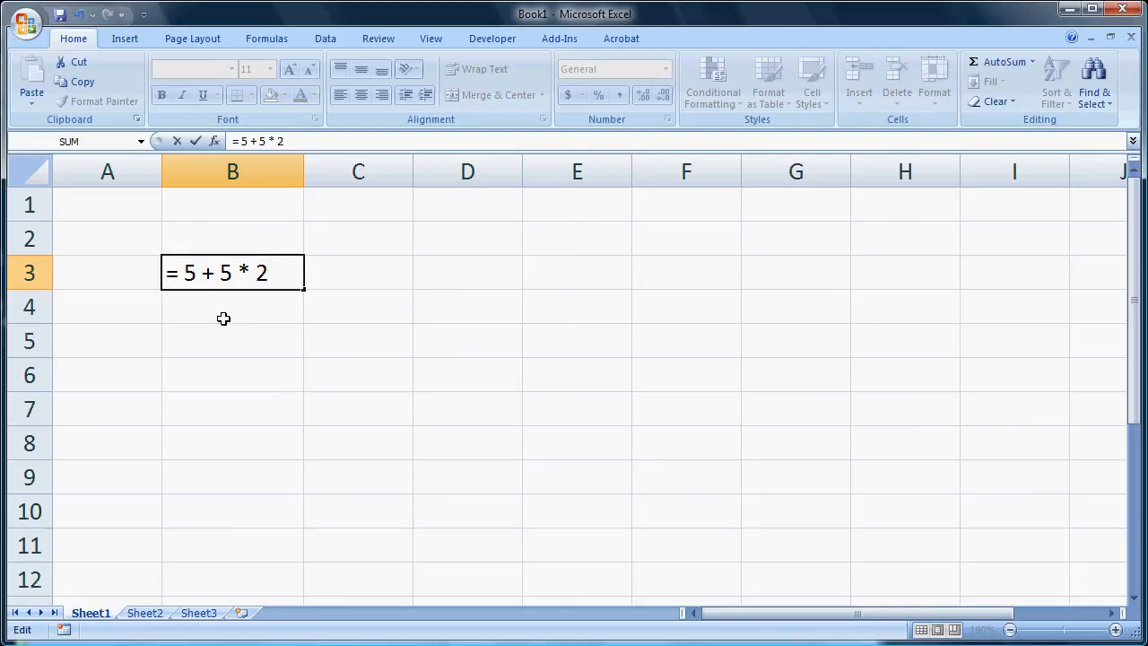
{"action": "key", "text": "Return"}
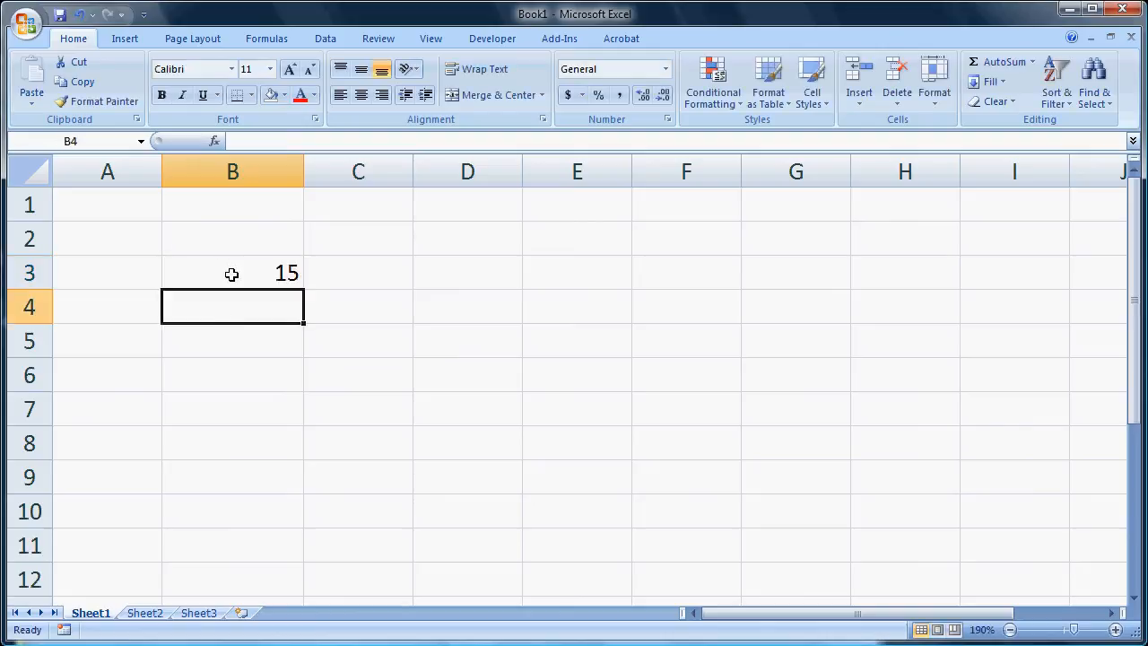
Reopen the formula in cell B3 to check it, and clear the cell's contents
{"action": "double_click", "coordinate": [231, 273]}
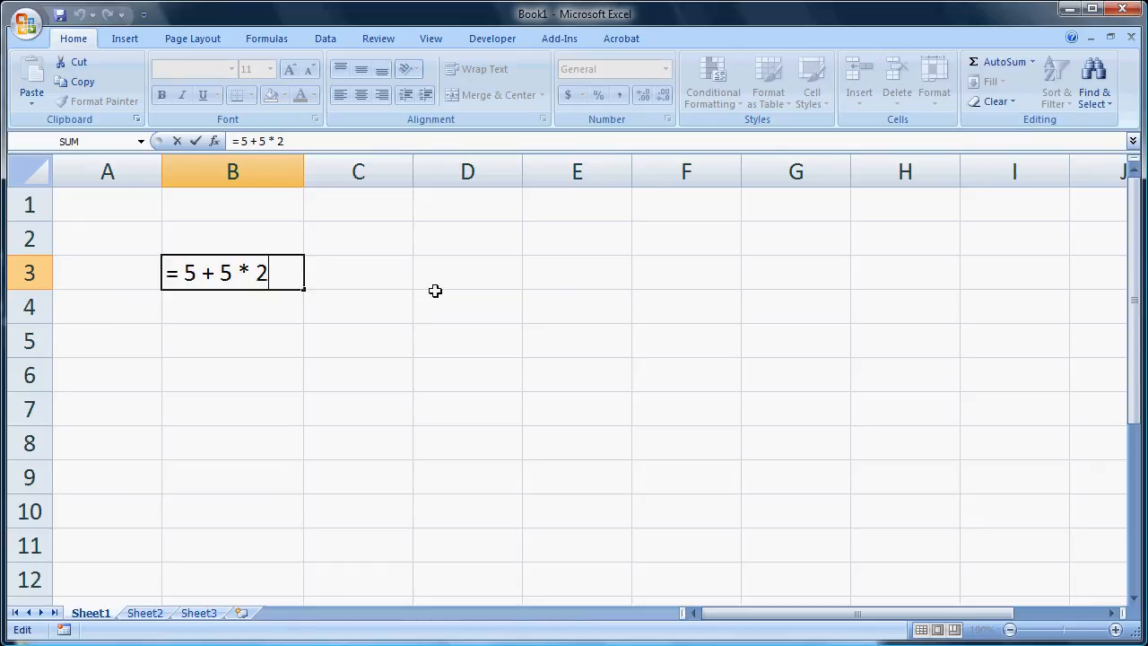
{"action": "key", "text": "Return"}
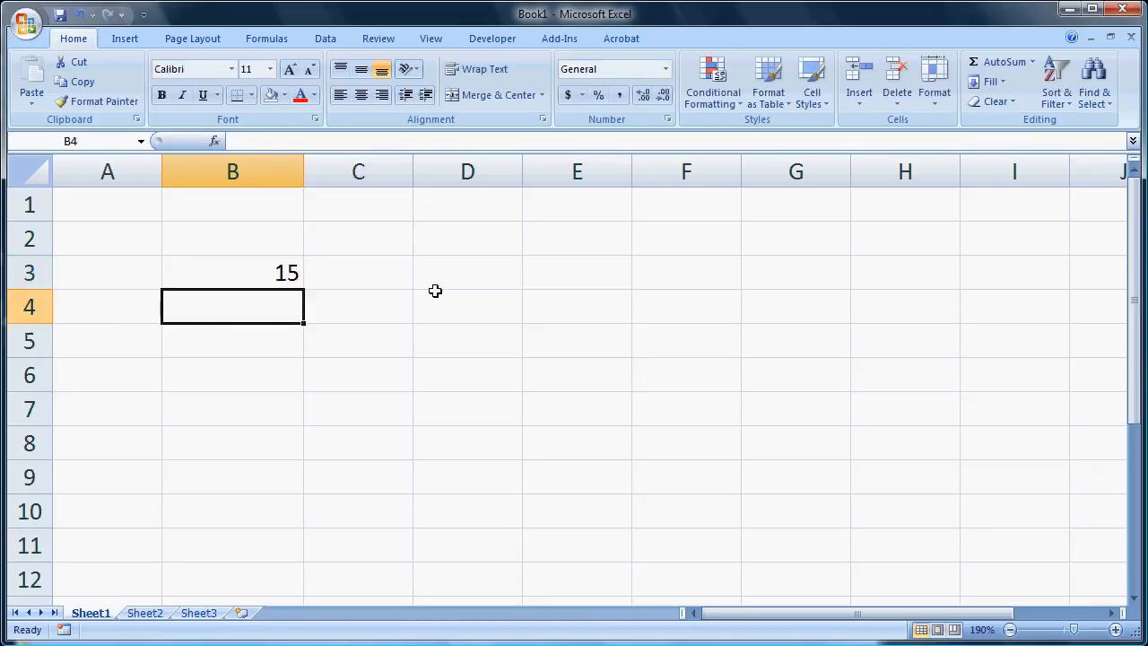
{"action": "left_click", "coordinate": [240, 272]}
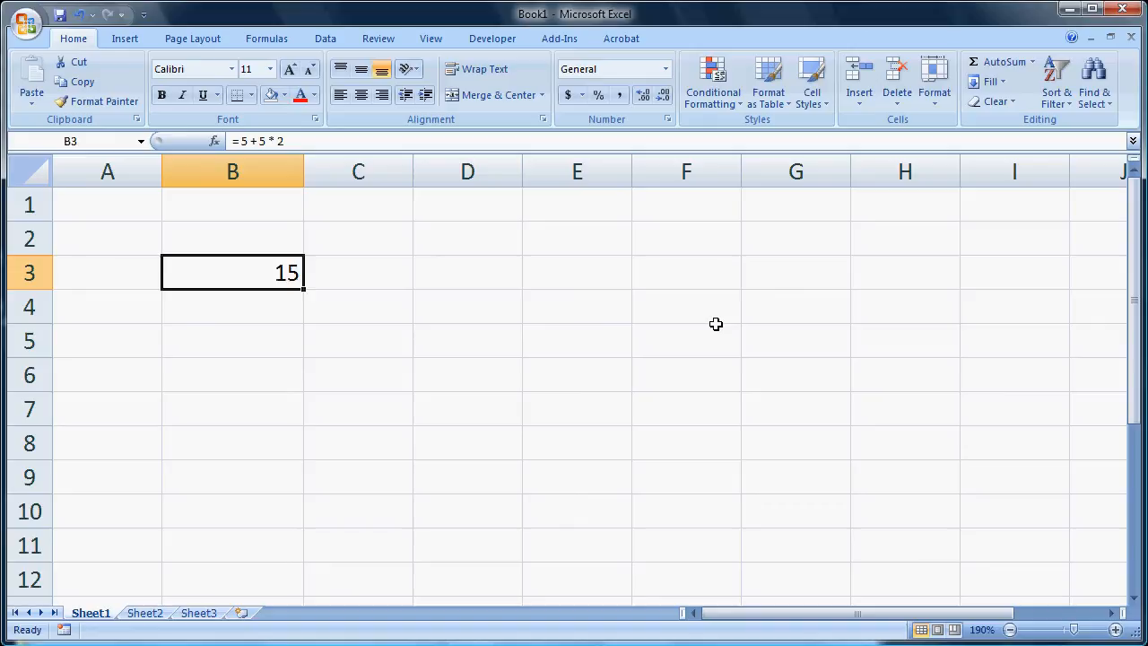
{"action": "key", "text": "Delete"}
Starting in cell B3, list shrimp with quantity 24 and king crabs with quantity 4, putting the quantities in column C
{"action": "left_click", "coordinate": [256, 280]}
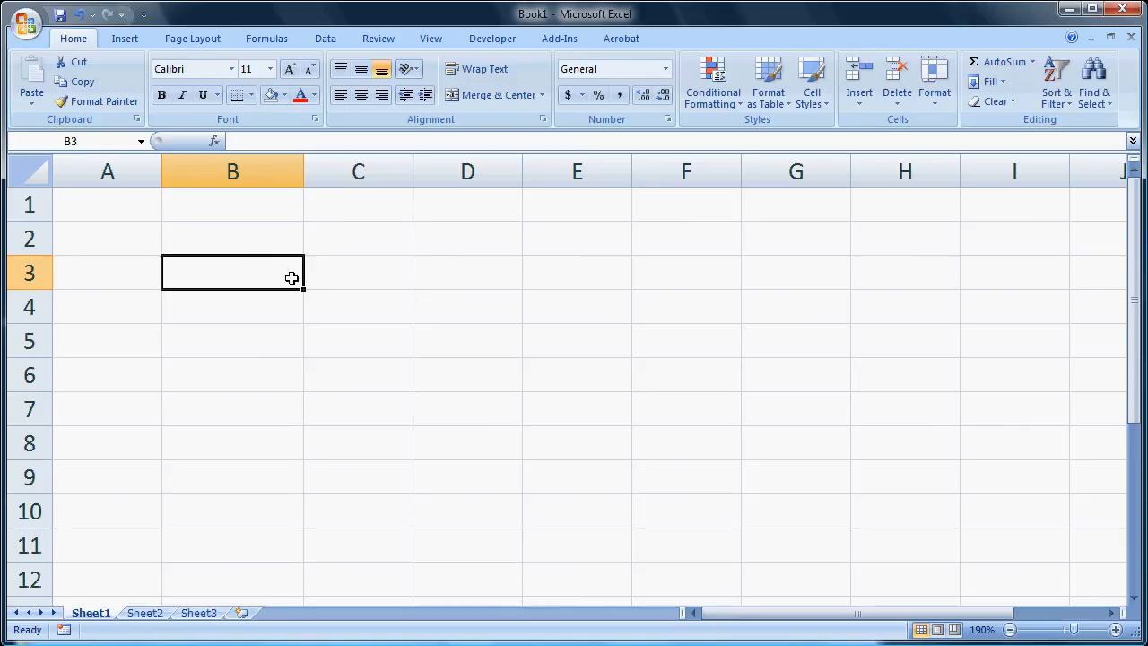
{"action": "type", "text": "shrimp"}
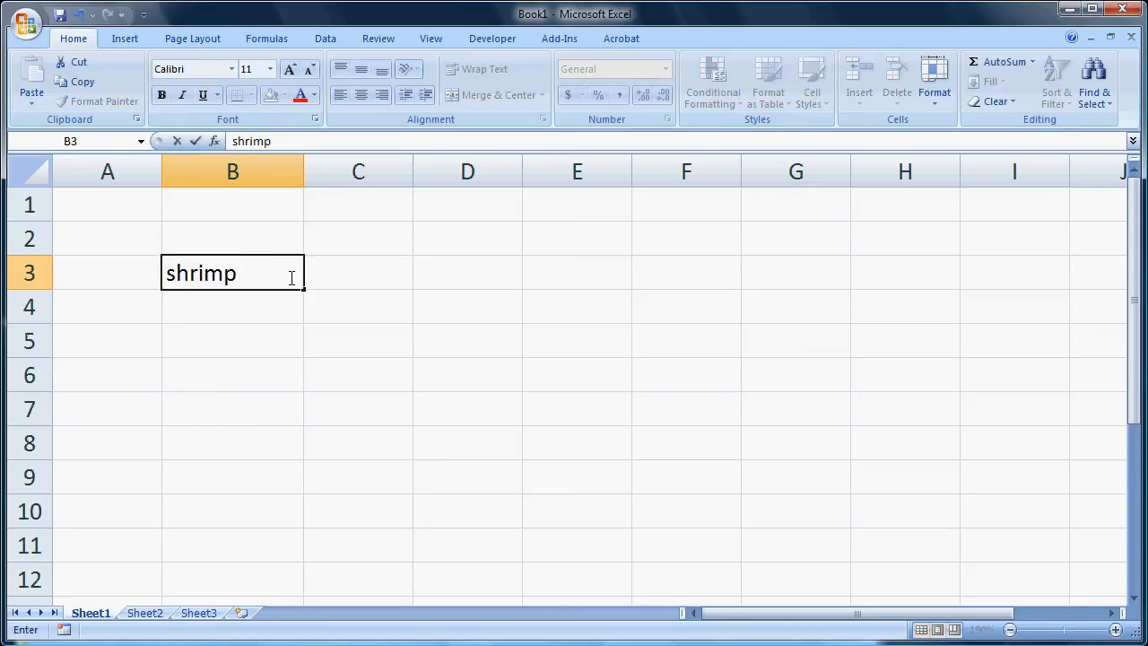
{"action": "key", "text": "Tab"}
{"action": "type", "text": "24"}
{"action": "key", "text": "Return"}
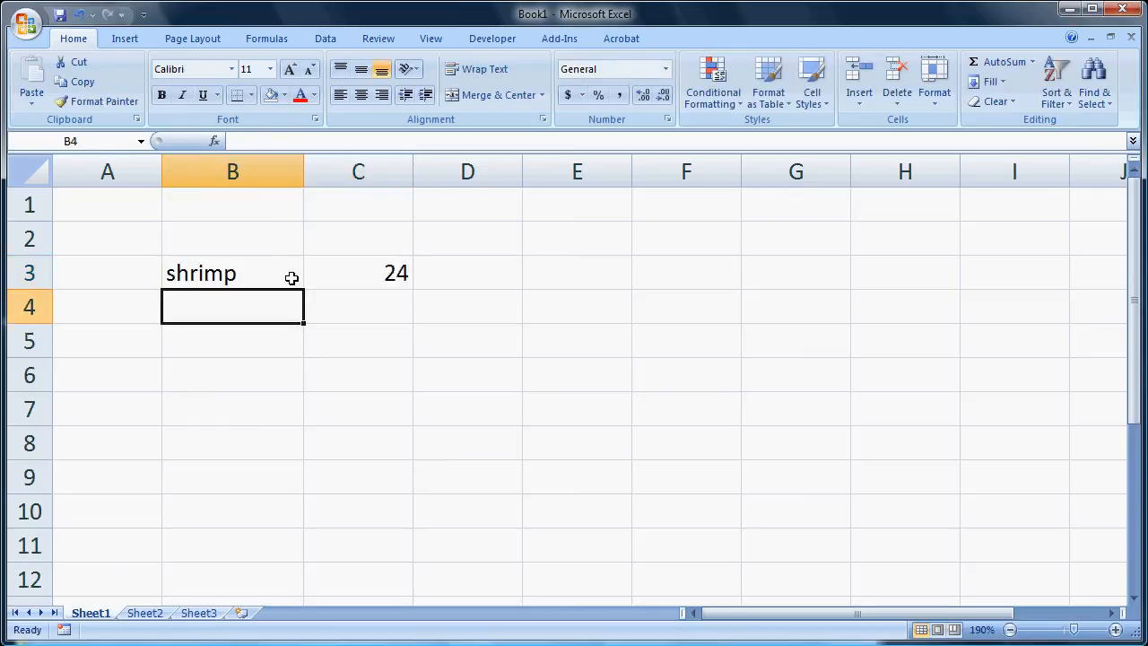
{"action": "type", "text": "king"}
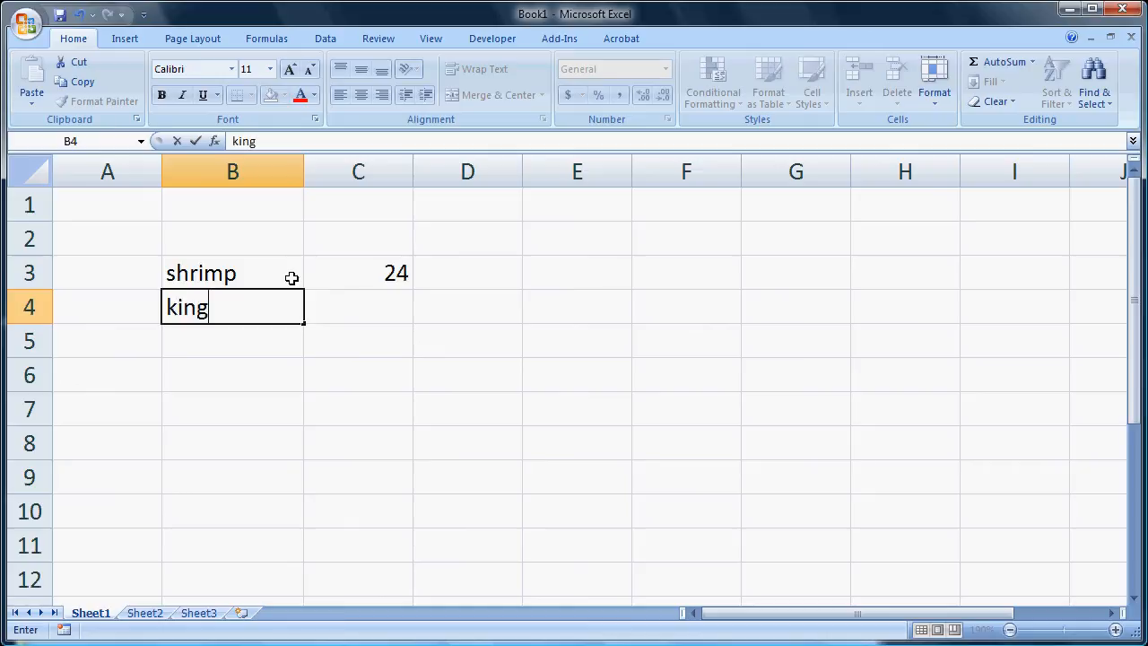
{"action": "type", "text": " crabs"}
{"action": "key", "text": "Tab"}
{"action": "type", "text": "4"}
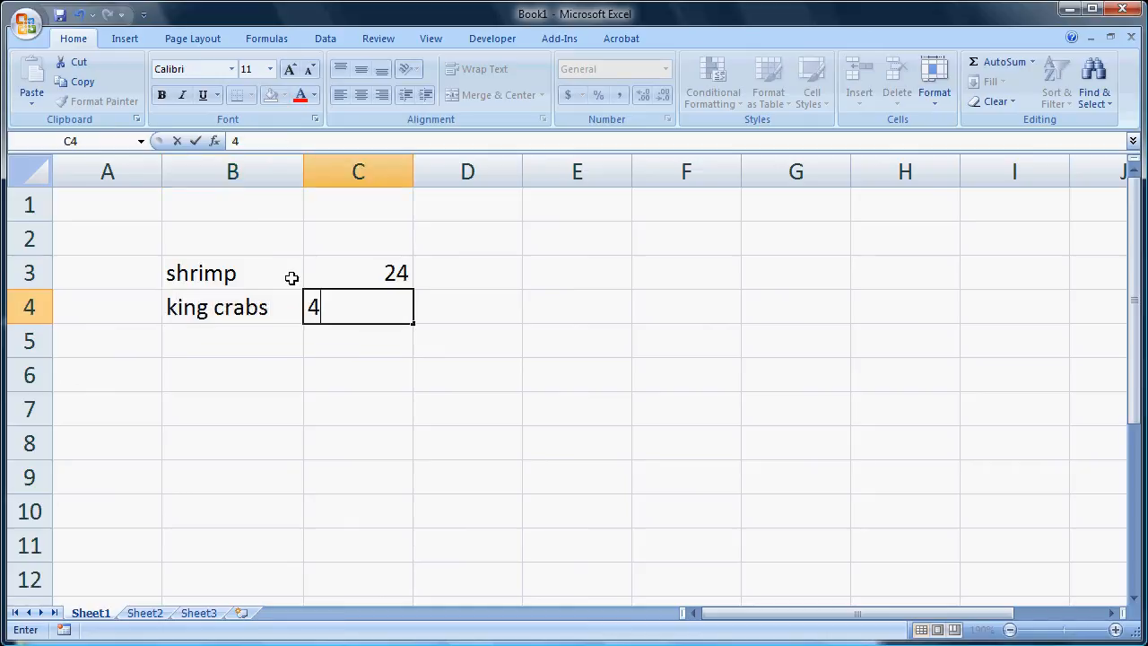
{"action": "key", "text": "Return"}
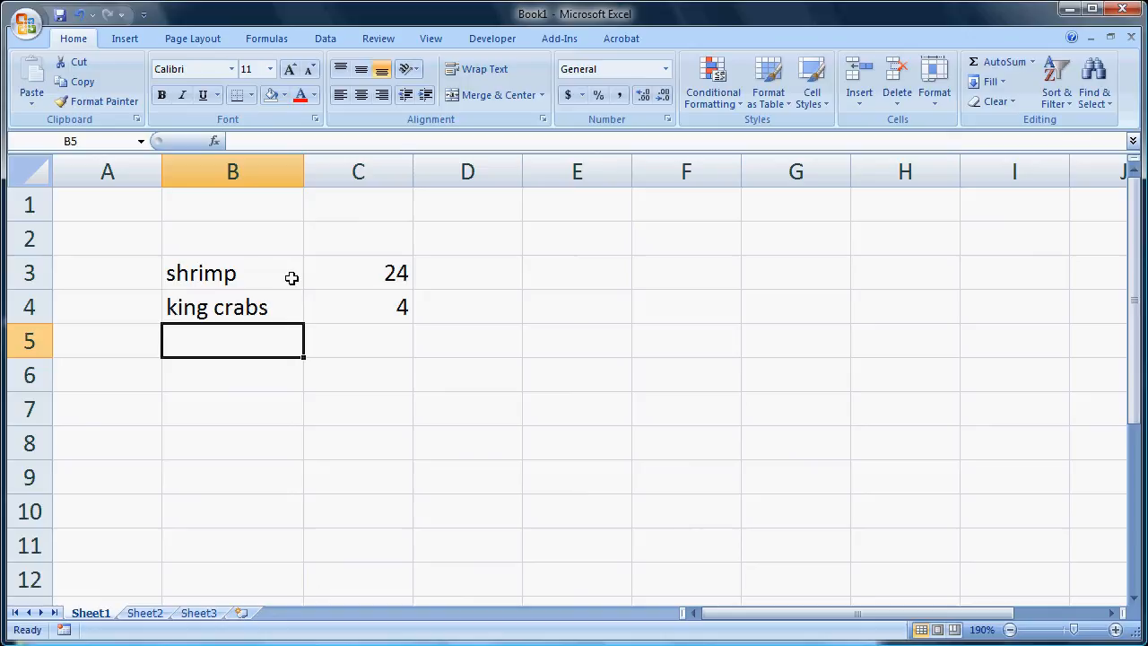
Add sea scallops with quantity 12 and jellyfish with quantity 10 in rows 5 and 6 of the list
{"action": "type", "text": "sea scallop"}
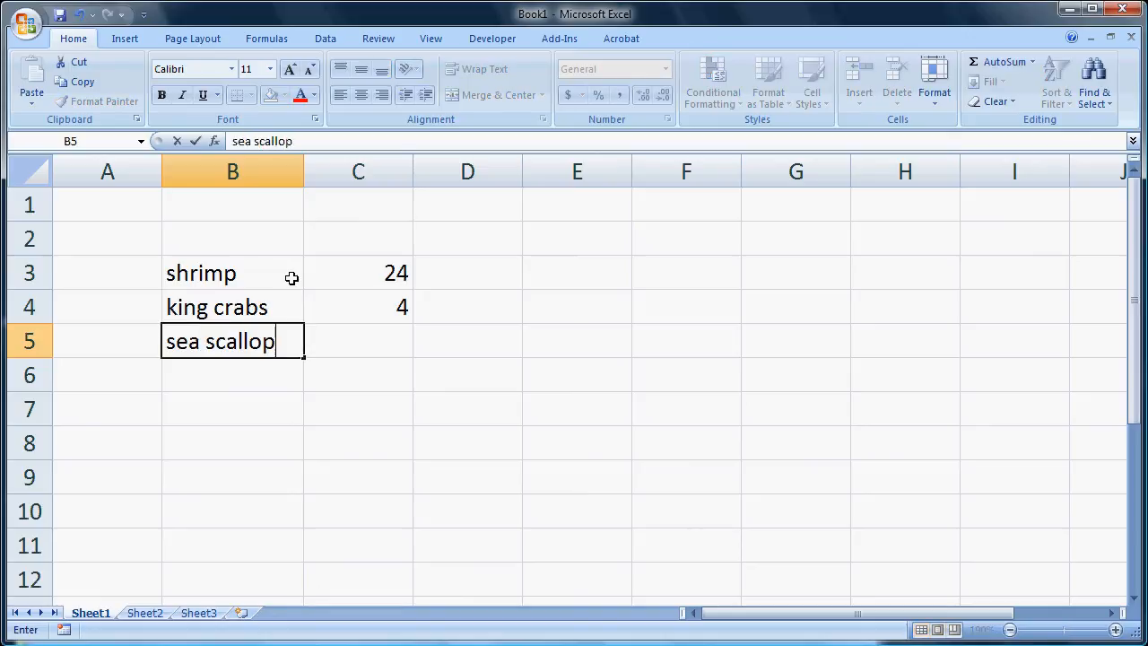
{"action": "type", "text": "s"}
{"action": "key", "text": "Tab"}
{"action": "type", "text": "12"}
{"action": "key", "text": "Return"}
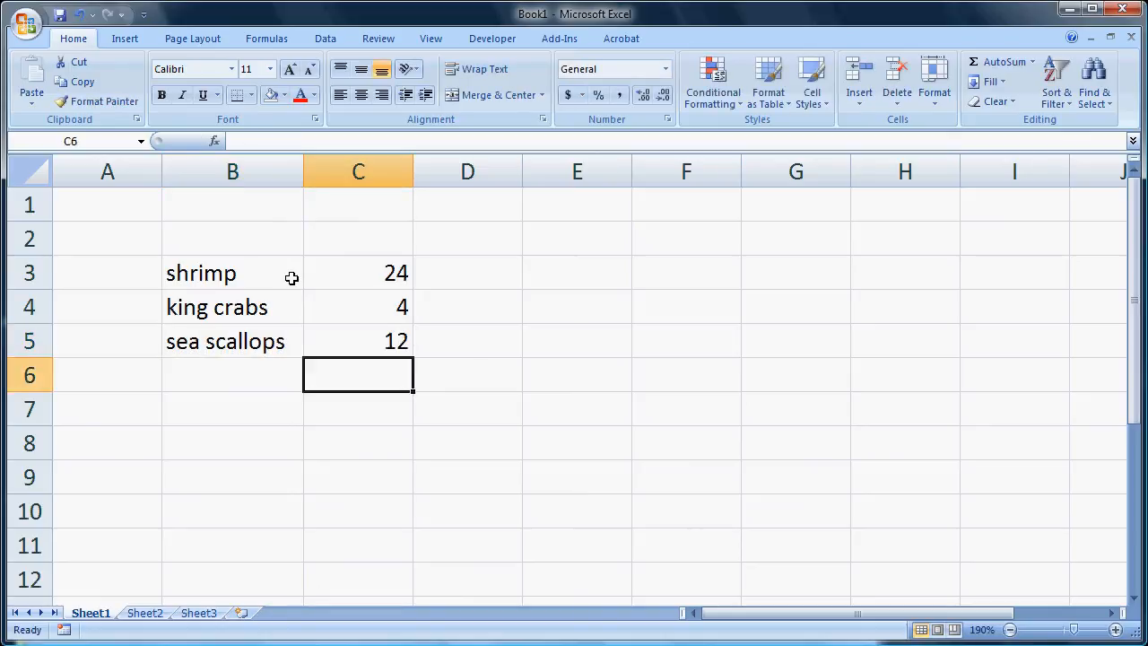
{"action": "key", "text": "Left"}
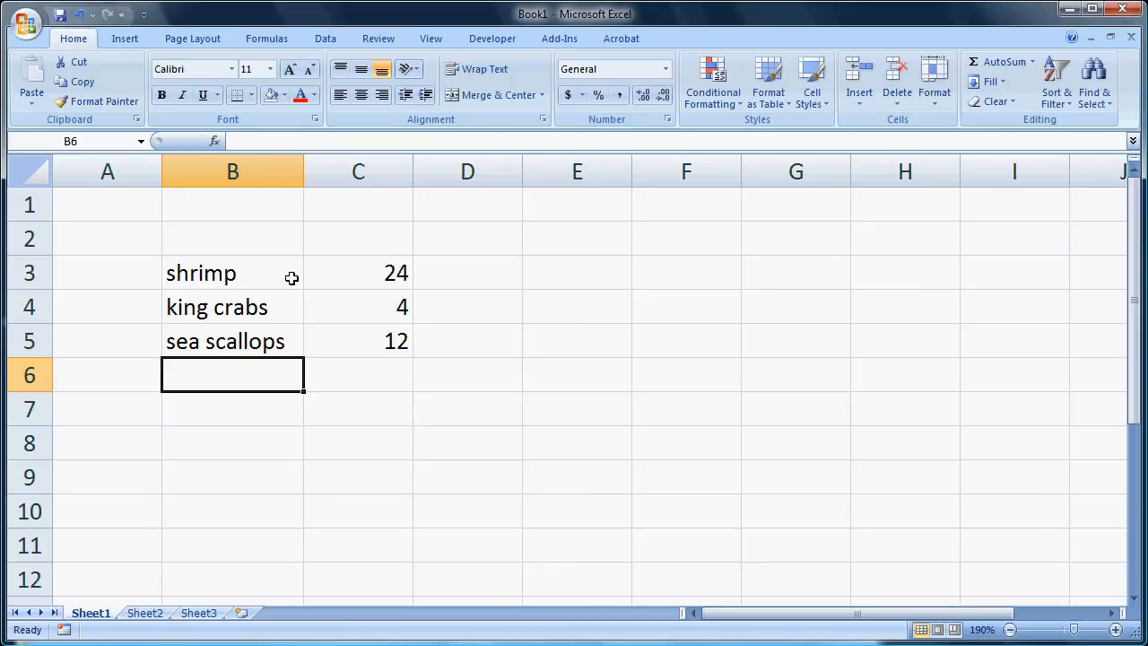
{"action": "type", "text": "jellyfish"}
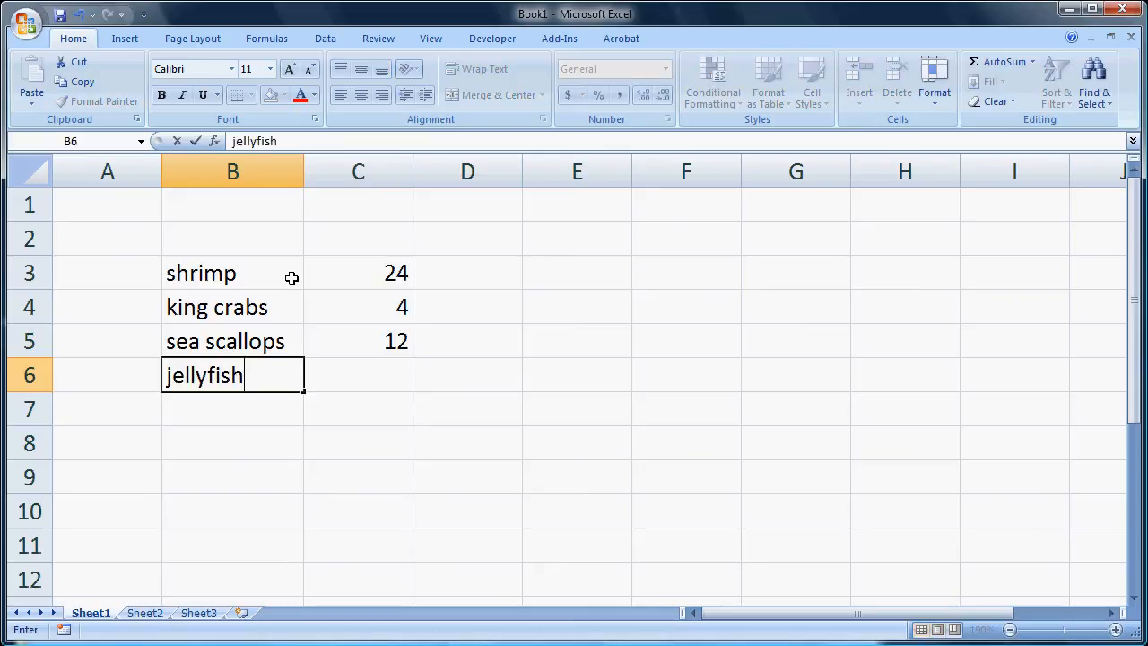
{"action": "key", "text": "Tab"}
{"action": "type", "text": "10"}
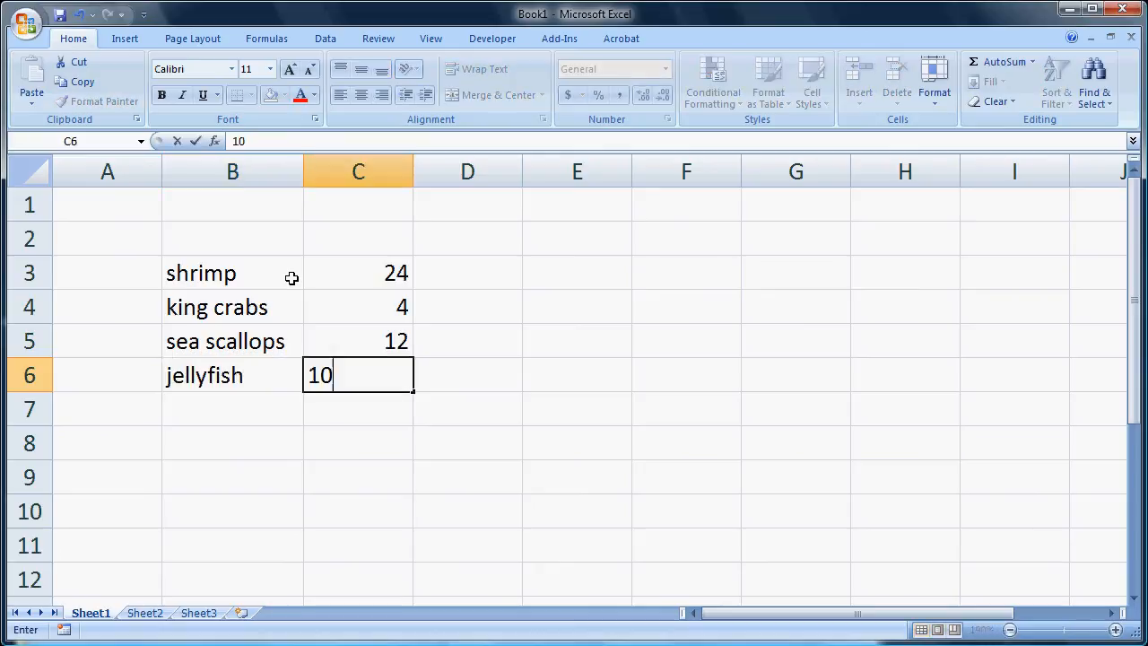
{"action": "key", "text": "Return"}
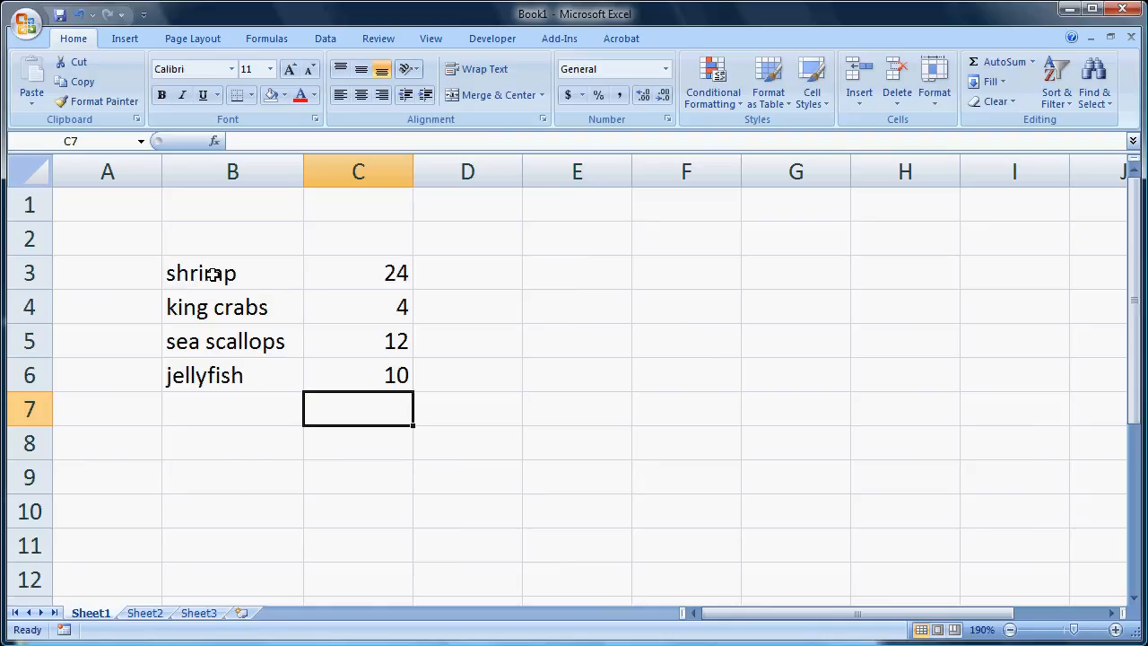
Fill the seafood list in B3:C6 with the standard yellow color
{"action": "left_click_drag", "start_coordinate": [215, 274], "coordinate": [347, 375]}
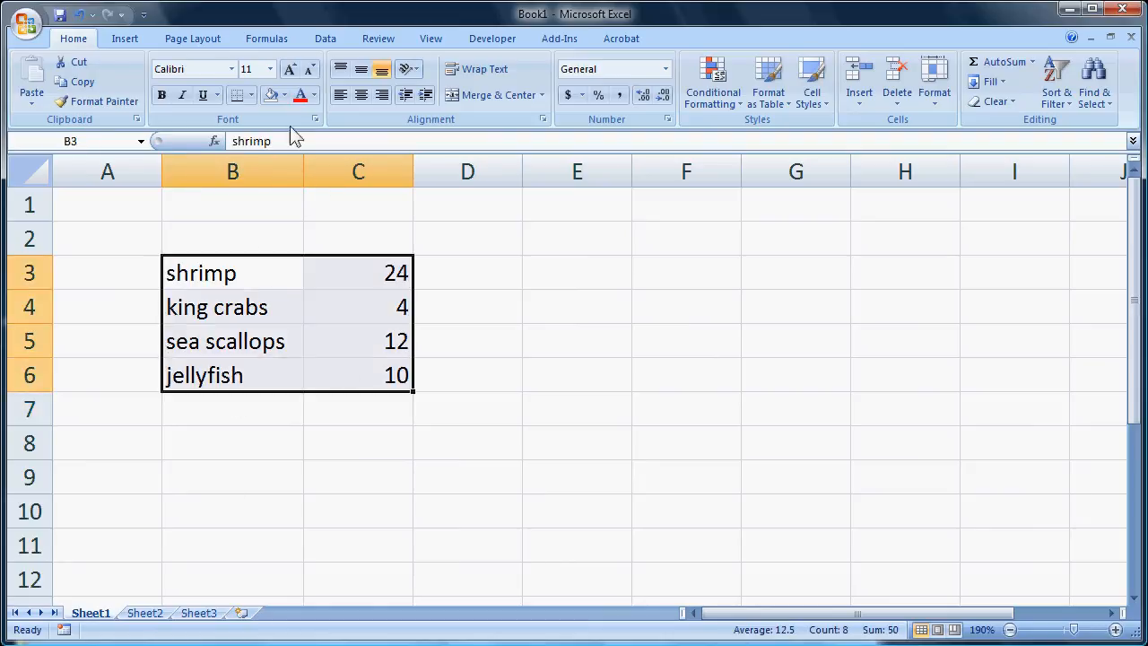
{"action": "left_click", "coordinate": [284, 95]}
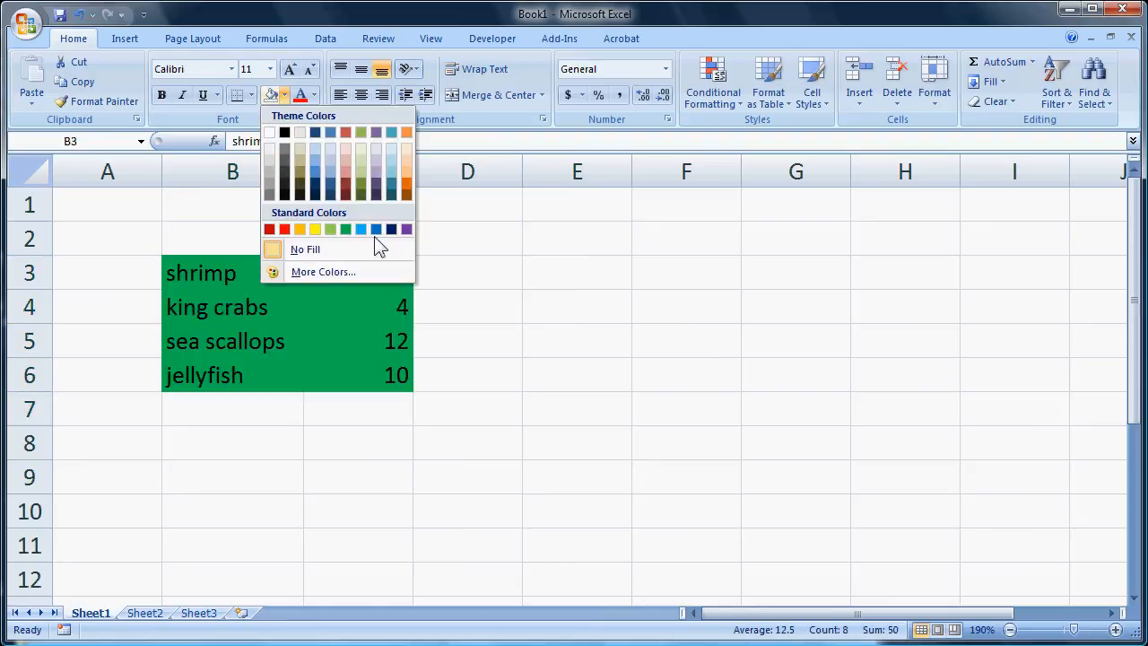
{"action": "left_click", "coordinate": [315, 231]}
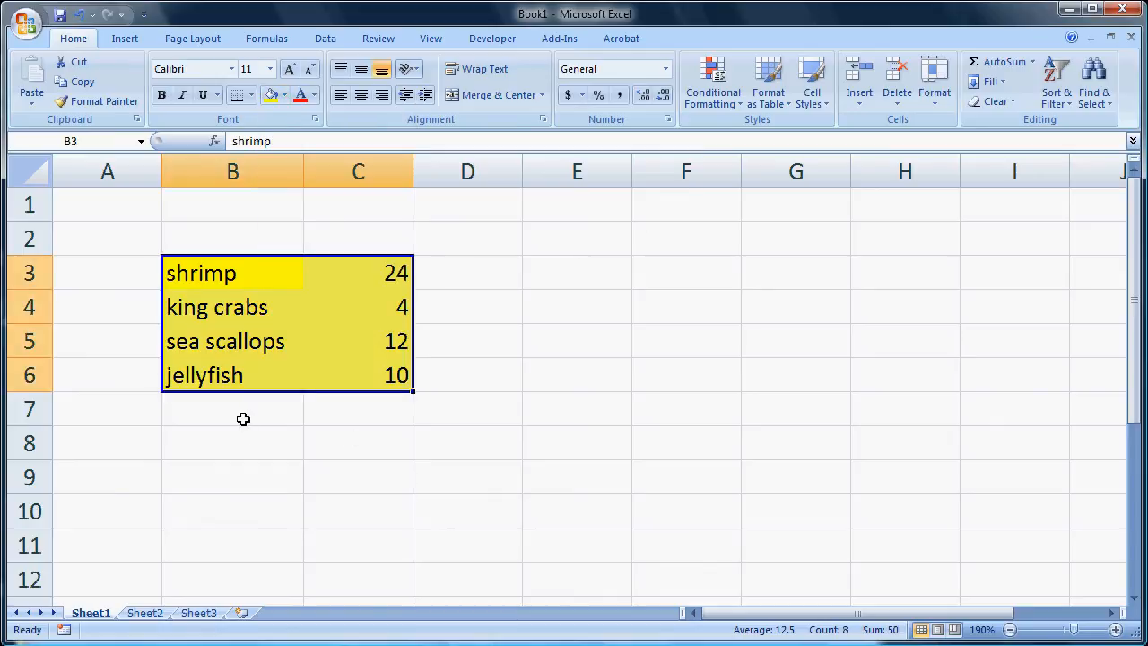
Label cell B7 Total Fish and enter the formula =24+4+12+10 beside it in cell C7
{"action": "left_click", "coordinate": [243, 418]}
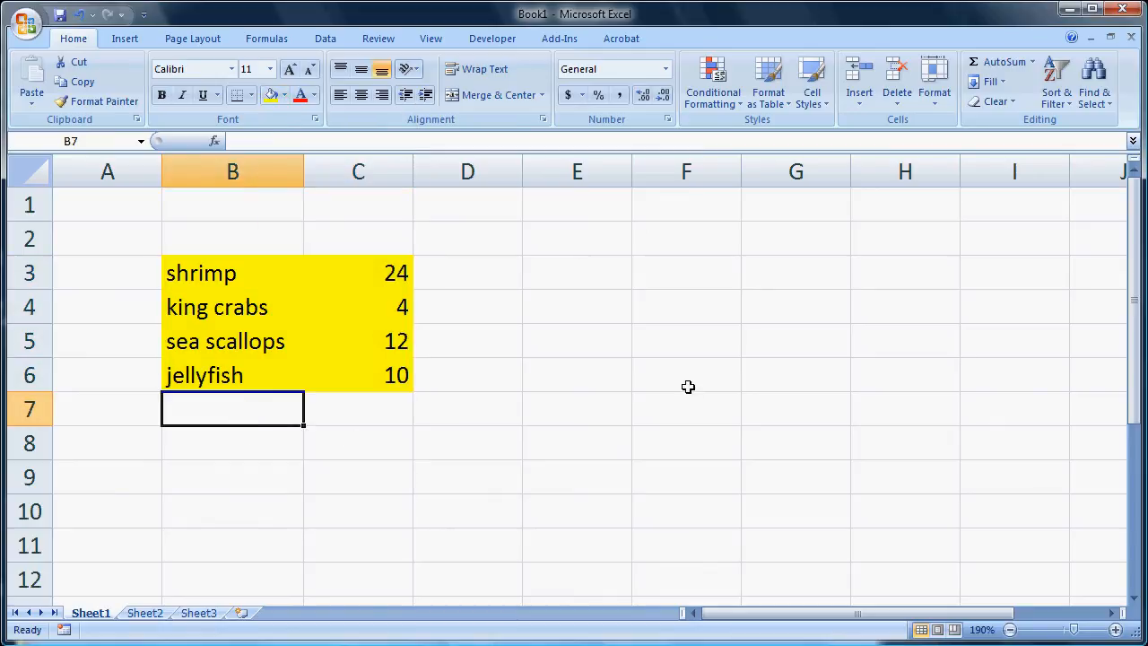
{"action": "type", "text": "To"}
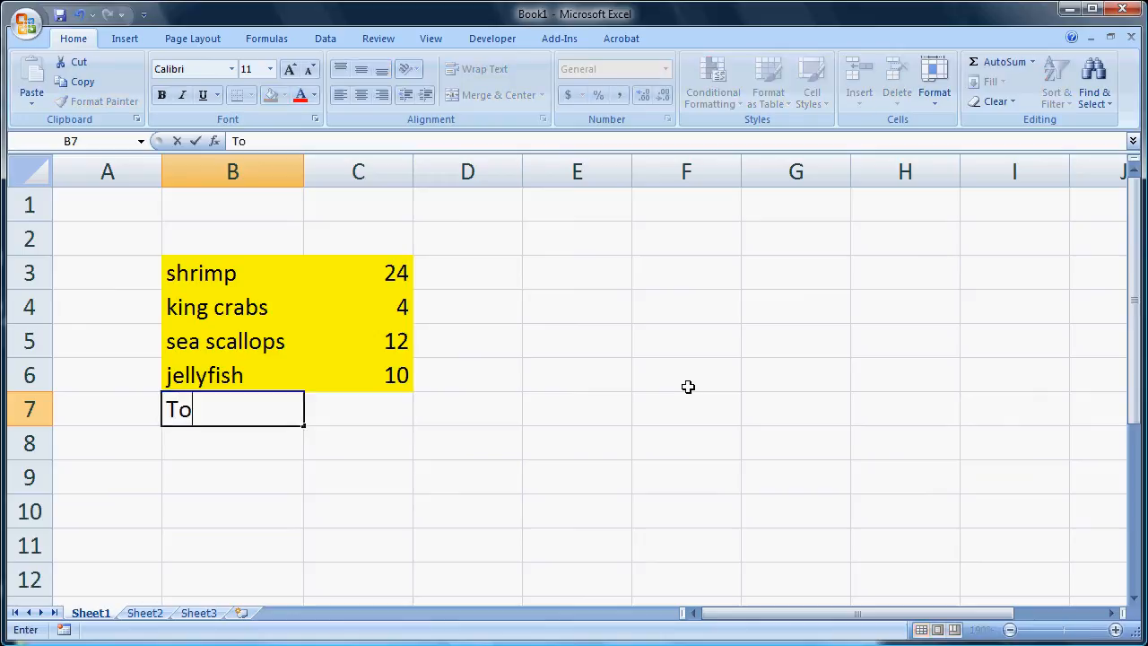
{"action": "type", "text": "tal Fish"}
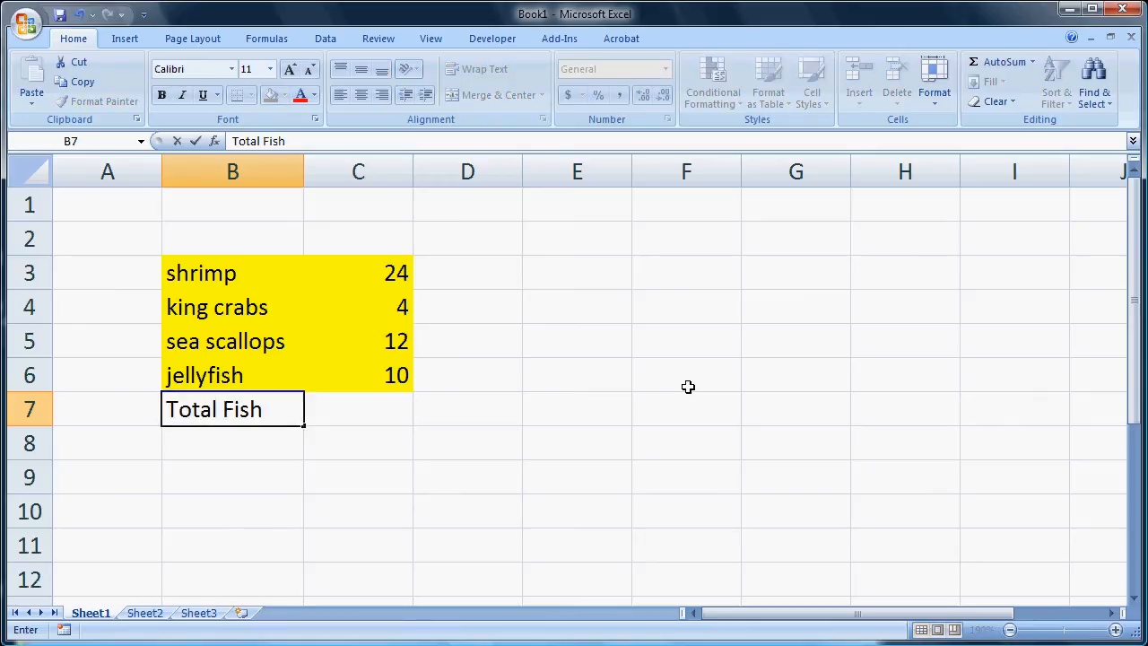
{"action": "key", "text": "Tab"}
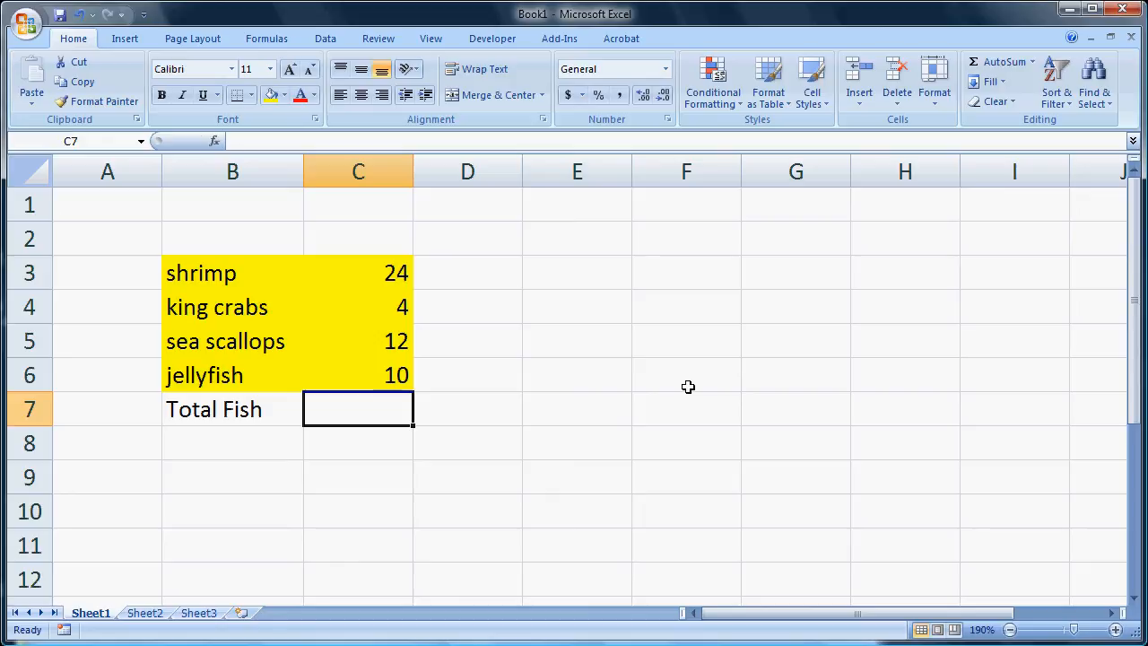
{"action": "type", "text": "="}
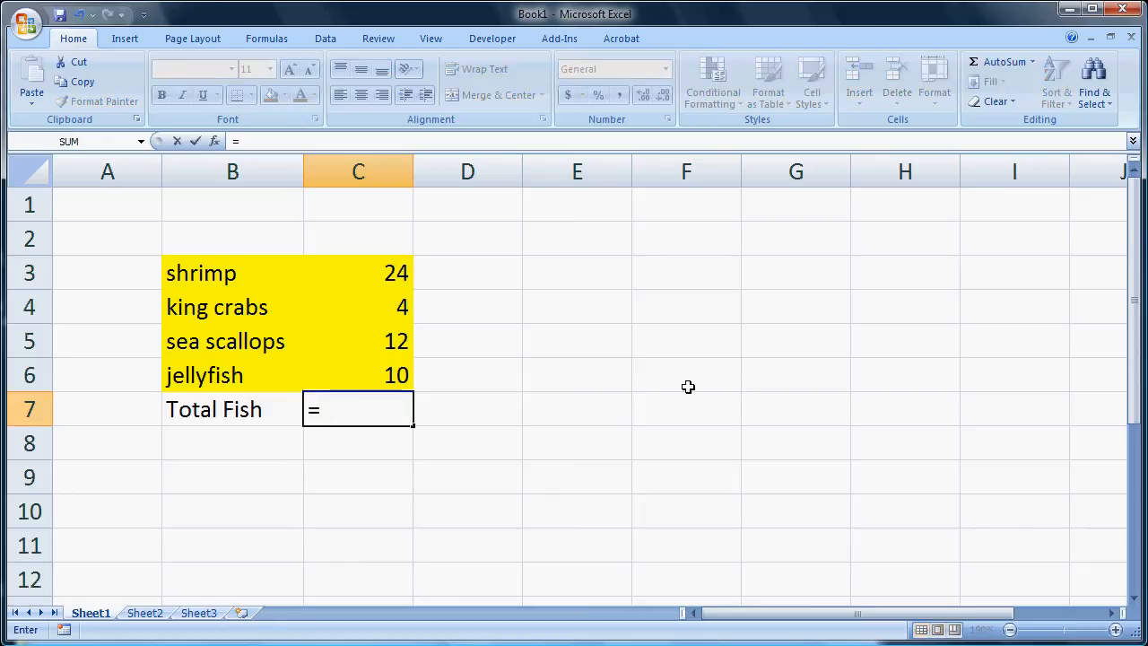
{"action": "type", "text": "24+4+"}
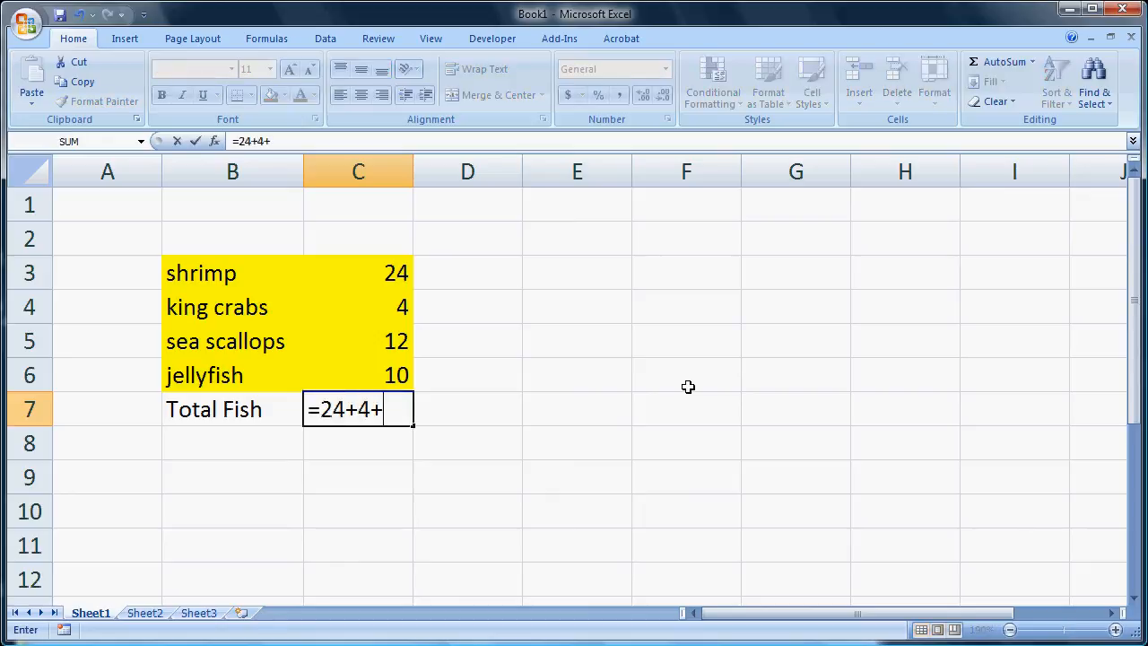
{"action": "type", "text": "12+10"}
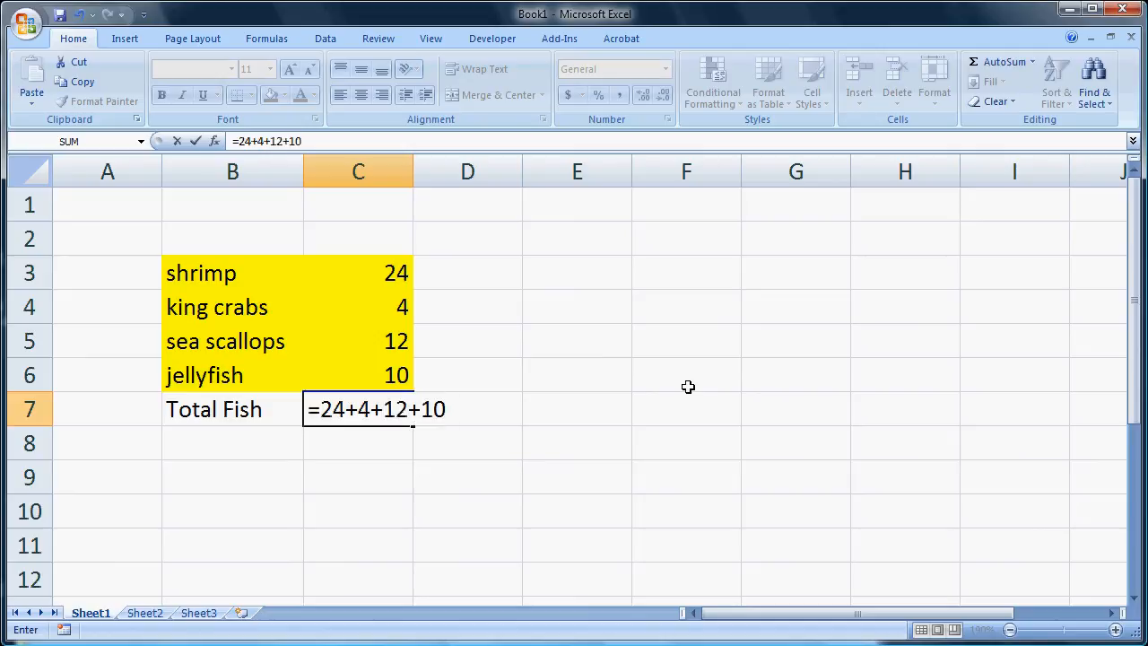
{"action": "key", "text": "Return"}
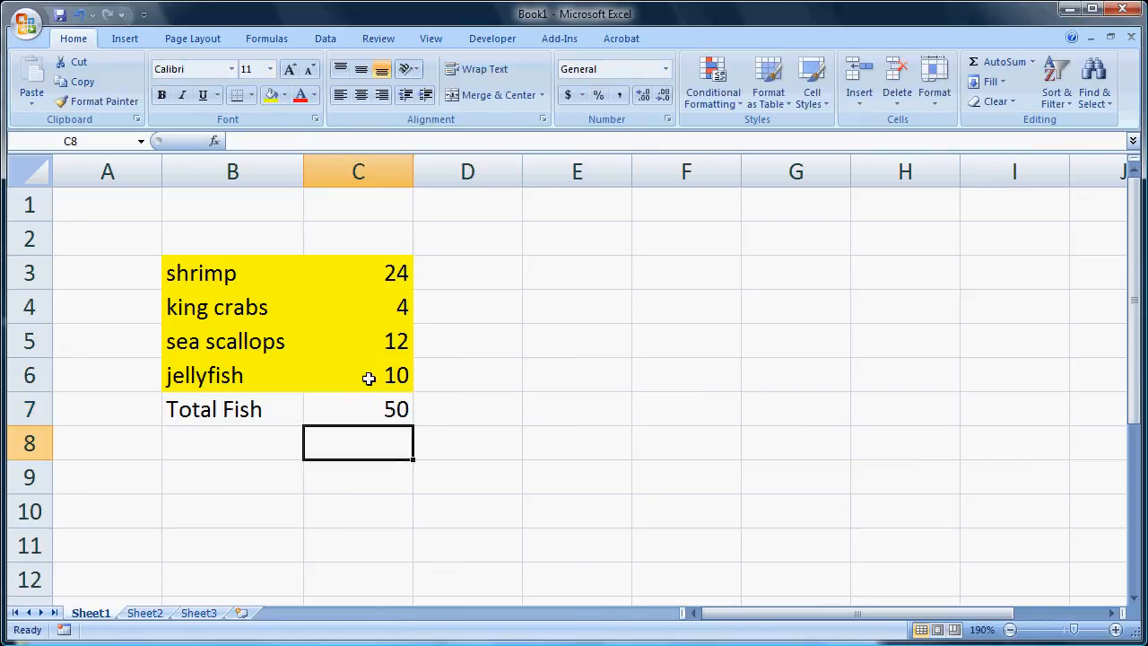
Test the typed-number total by setting the king crabs quantity in C4 to 6 and restoring it to 4
{"action": "left_click", "coordinate": [383, 310]}
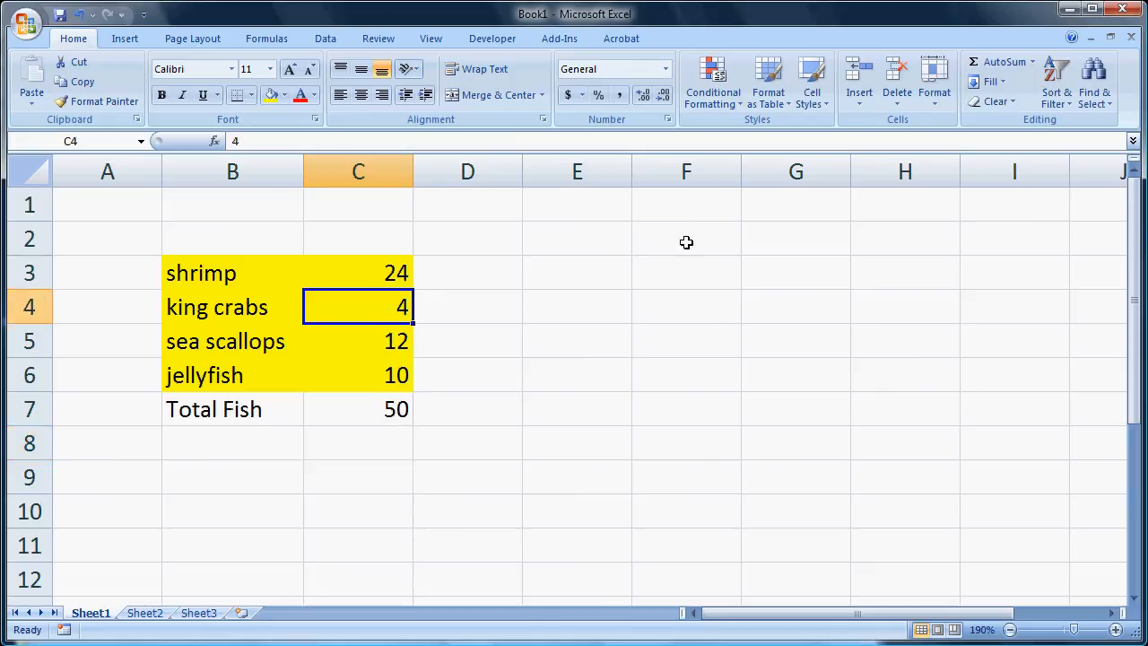
{"action": "type", "text": "6"}
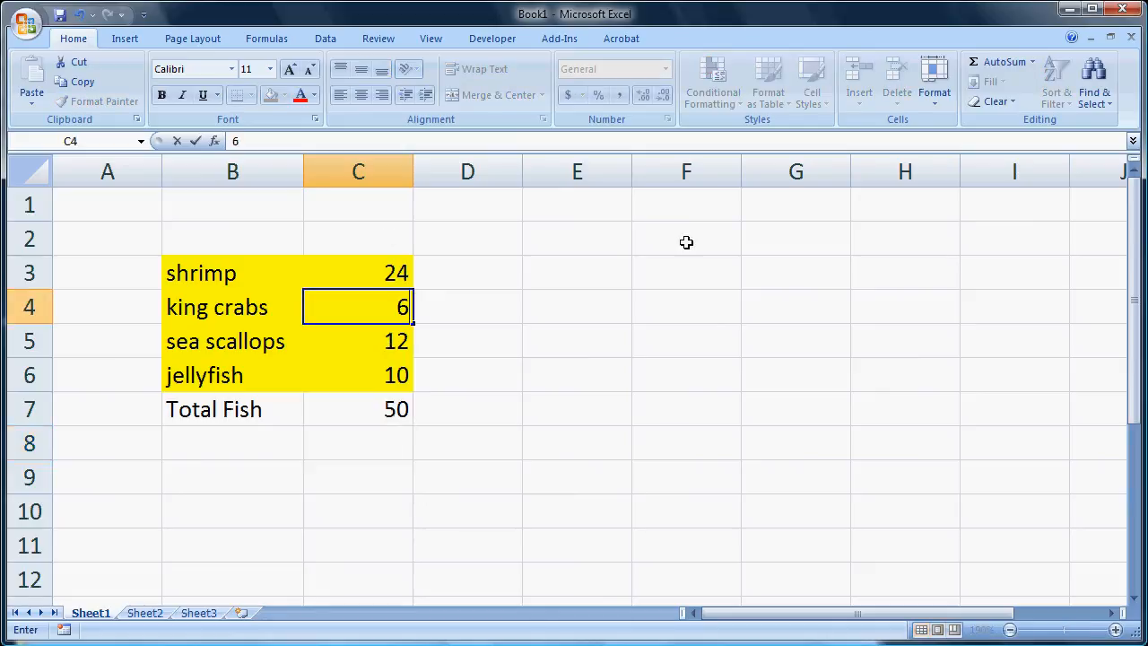
{"action": "key", "text": "Return"}
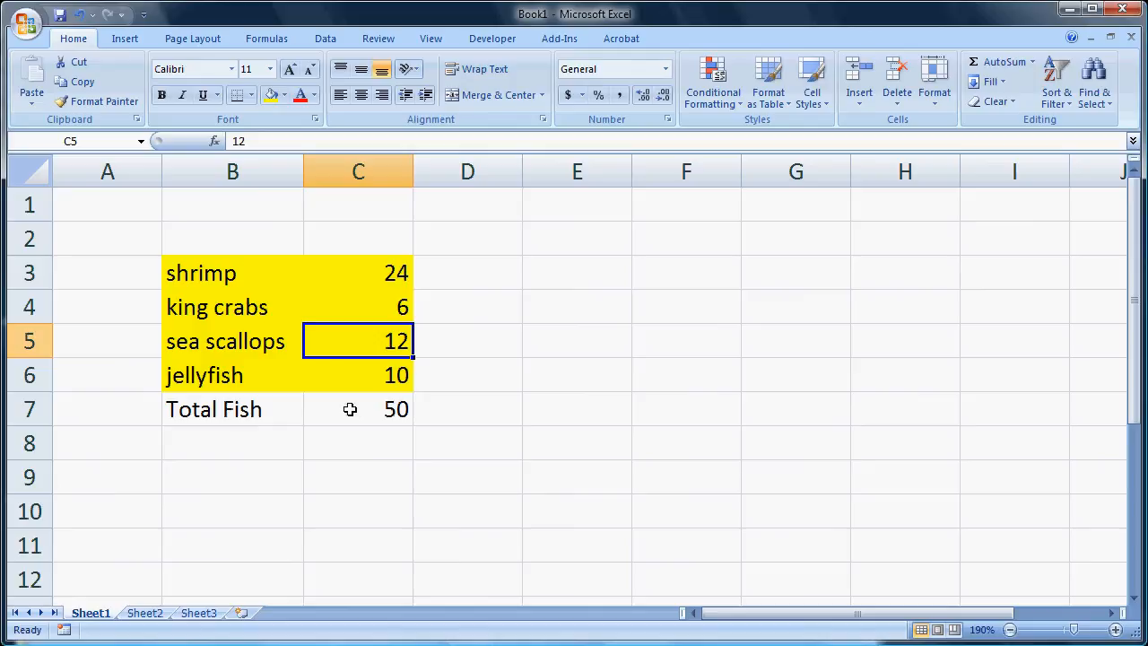
{"action": "left_click", "coordinate": [389, 306]}
Replace the typed numbers in the Total Fish formula in C7 with cell references, making it =C3+C4+C5+C6
{"action": "left_click", "coordinate": [375, 411]}
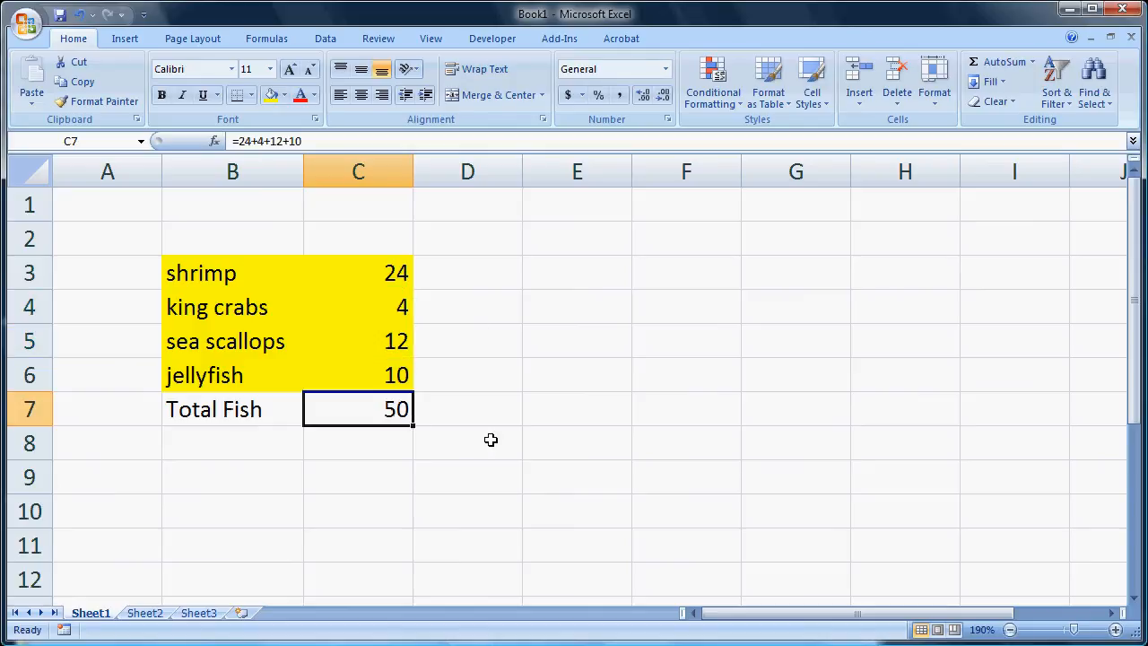
{"action": "double_click", "coordinate": [374, 408]}
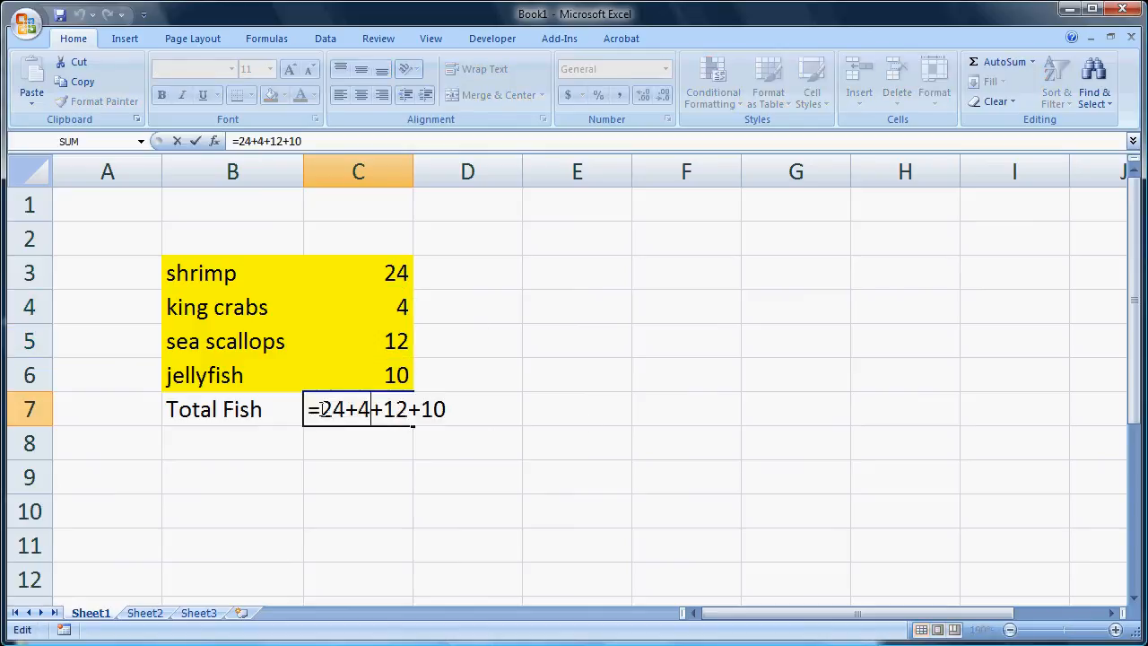
{"action": "left_click_drag", "start_coordinate": [321, 409], "coordinate": [459, 412]}
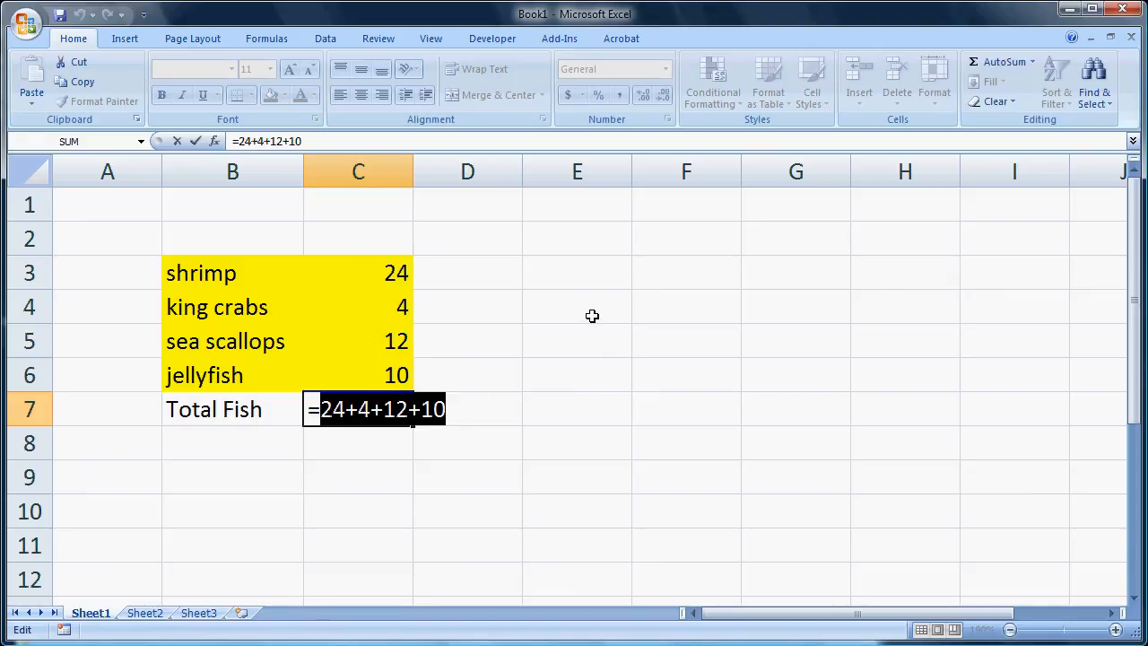
{"action": "type", "text": "C3"}
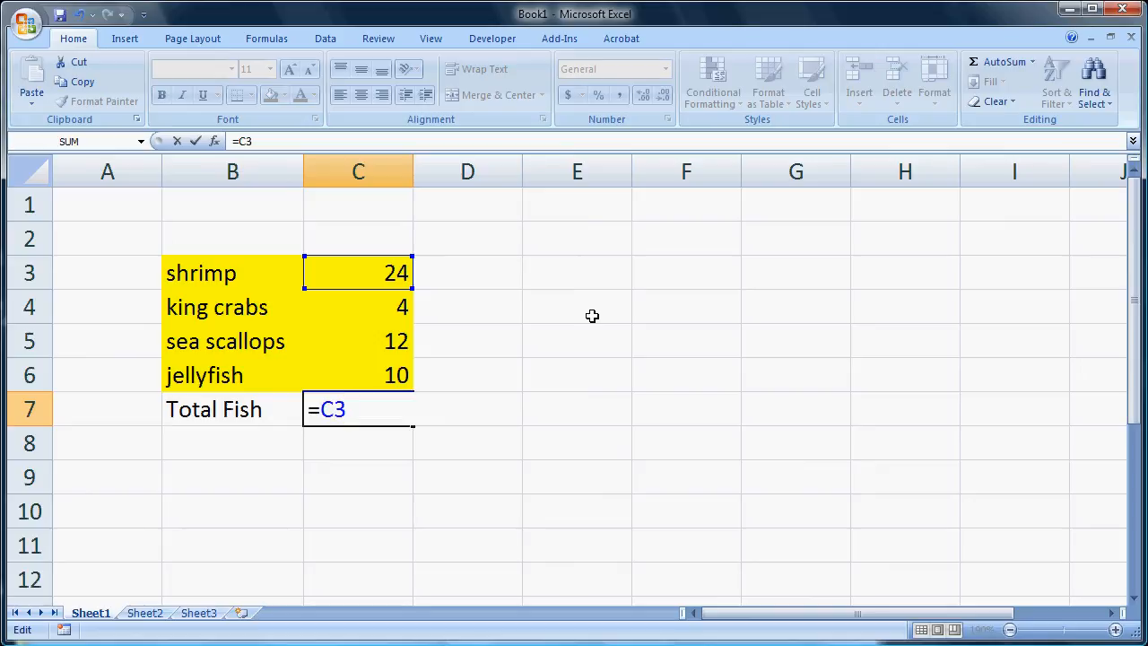
{"action": "type", "text": "+C"}
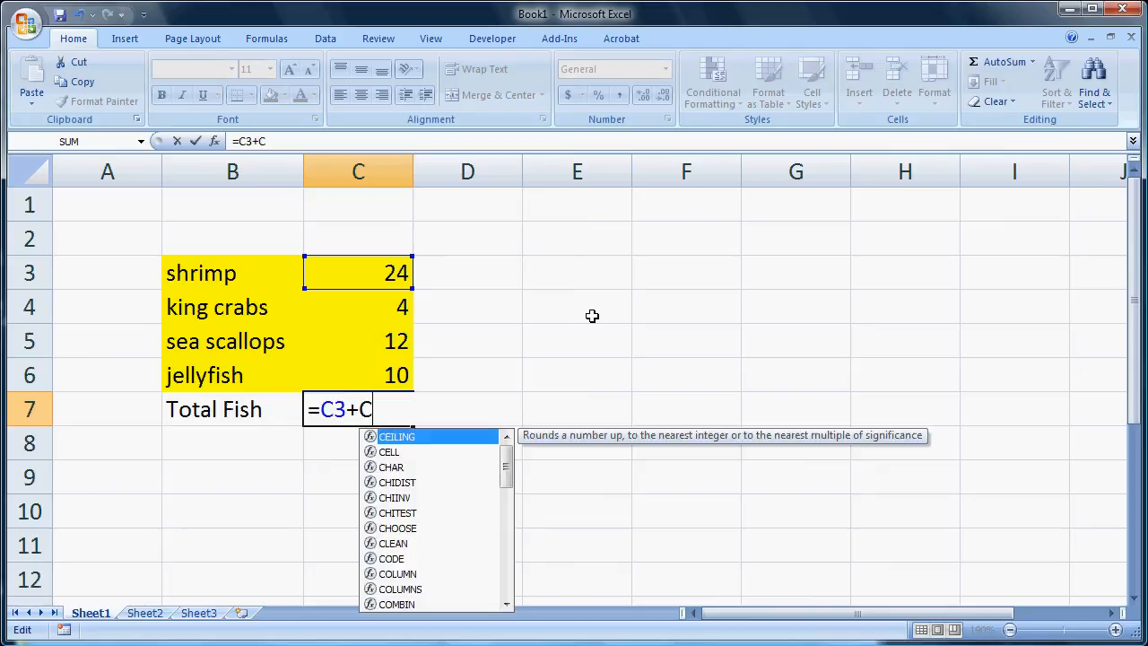
{"action": "type", "text": "4+"}
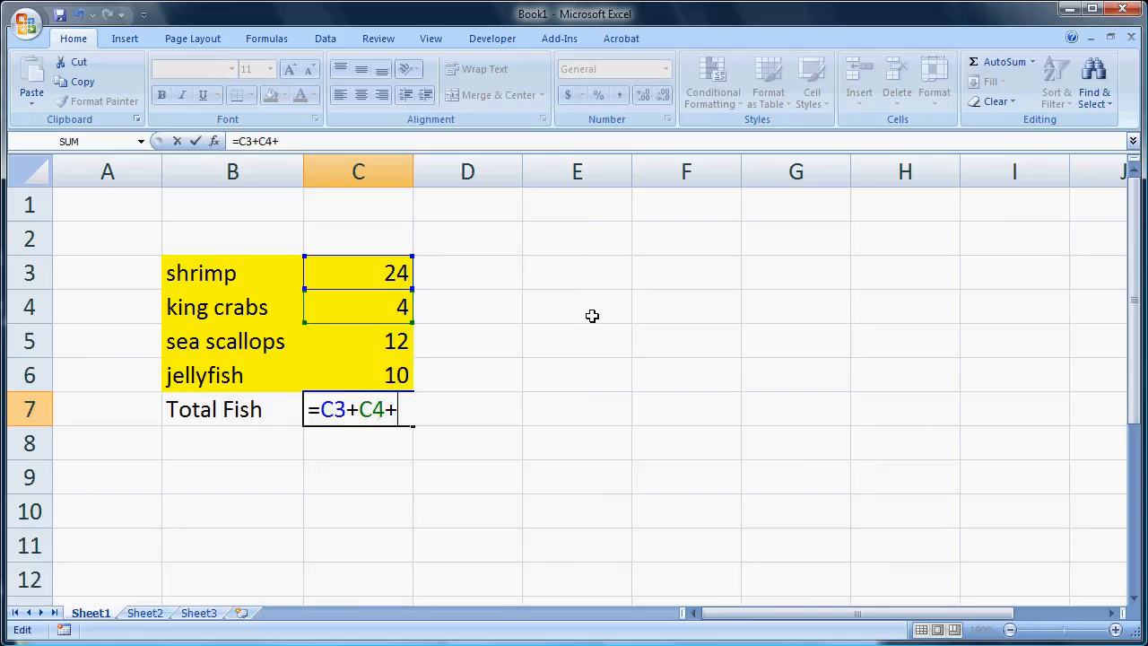
{"action": "type", "text": "C12"}
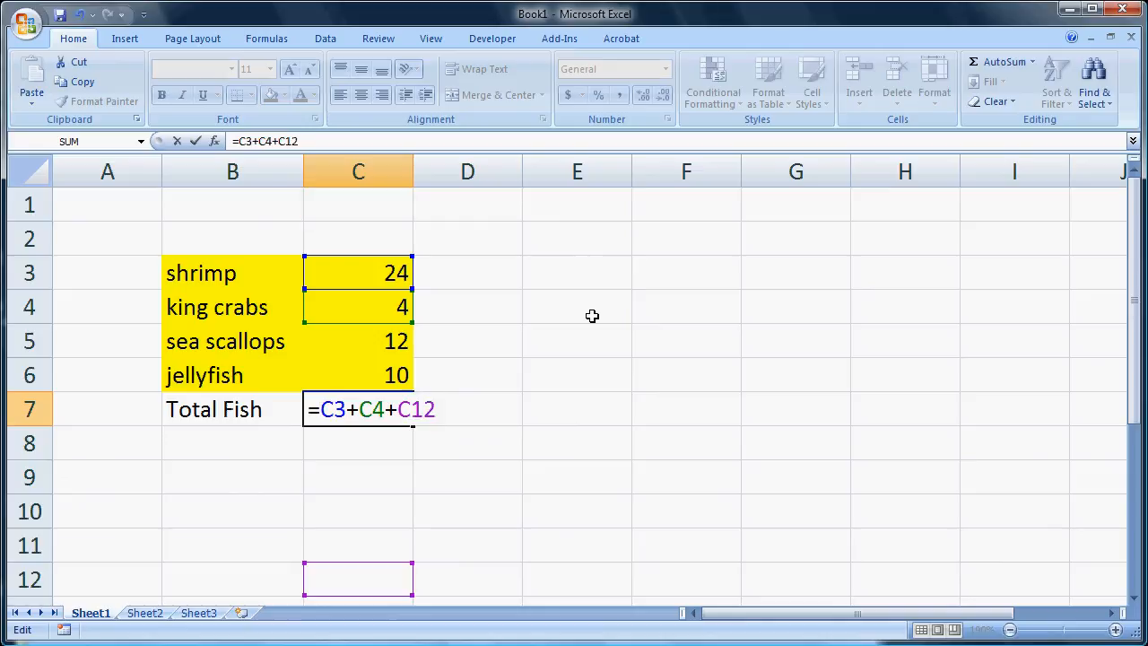
{"action": "key", "text": "BackSpace"}
{"action": "key", "text": "BackSpace"}
{"action": "type", "text": "5"}
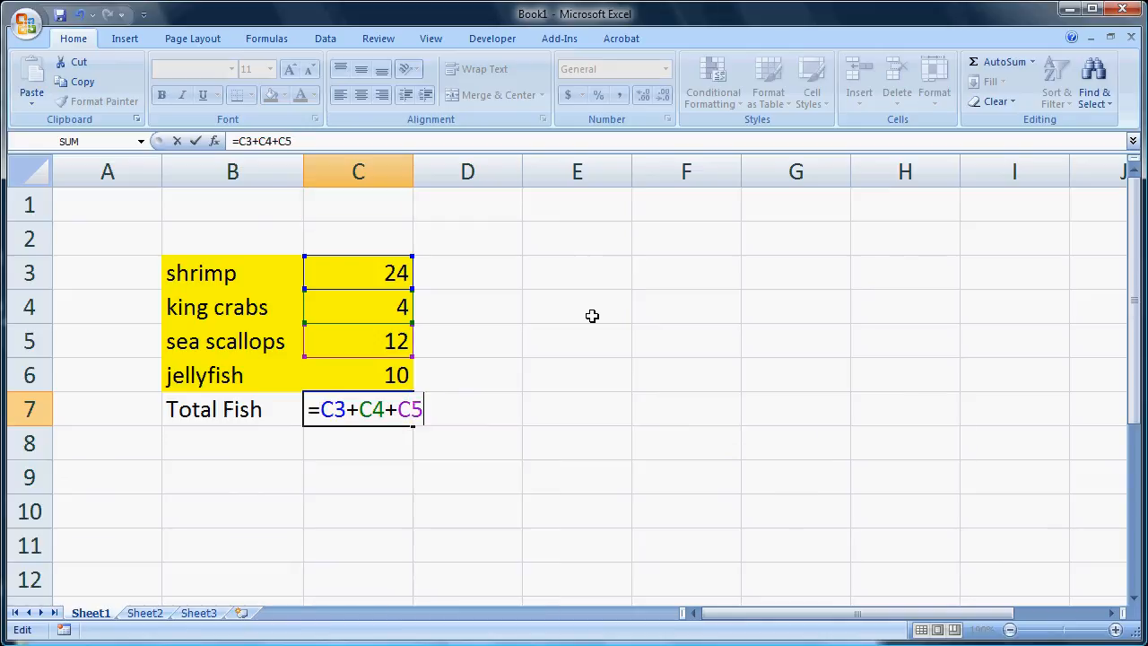
{"action": "type", "text": "+C6"}
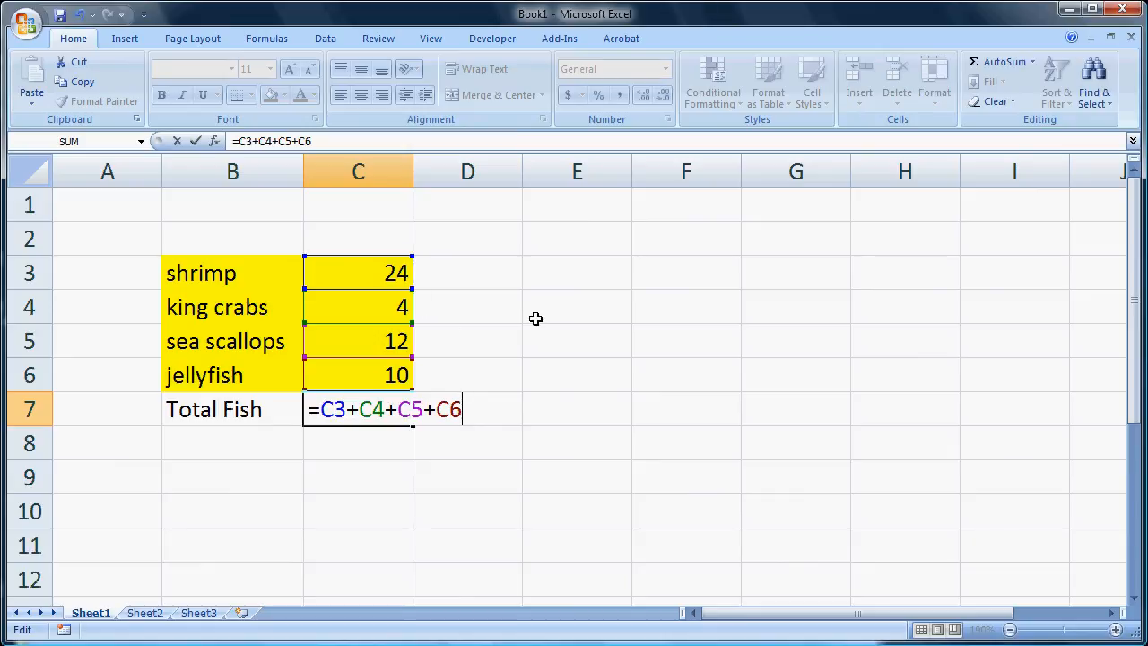
{"action": "key", "text": "Return"}
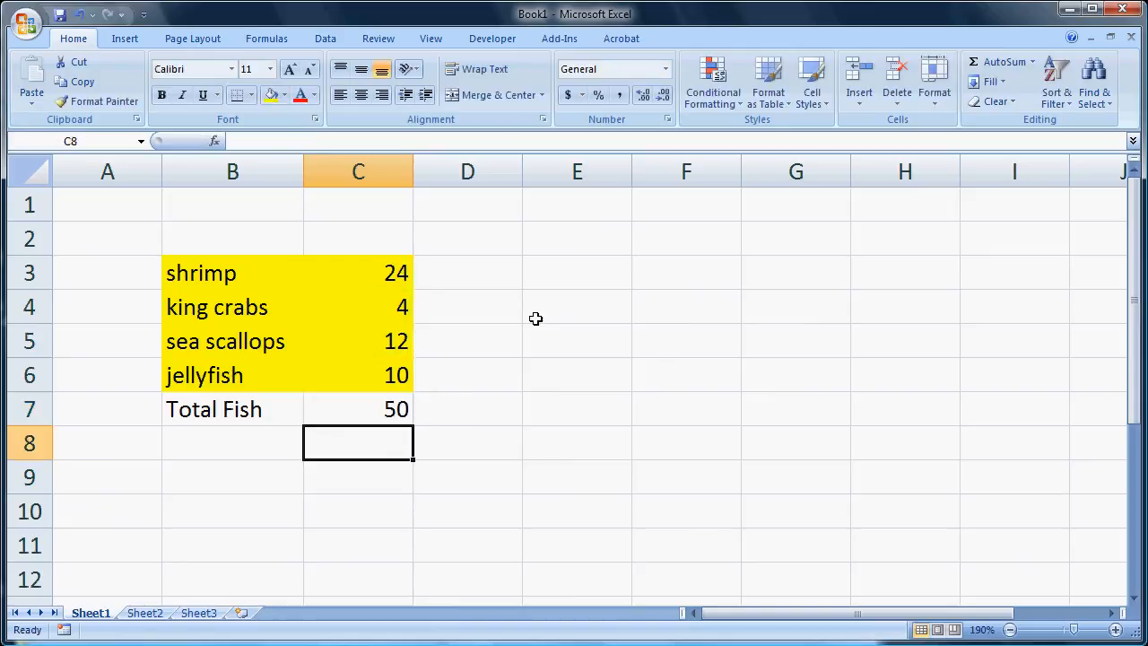
Set the king crabs quantity in cell C4 to 6
{"action": "left_click", "coordinate": [367, 310]}
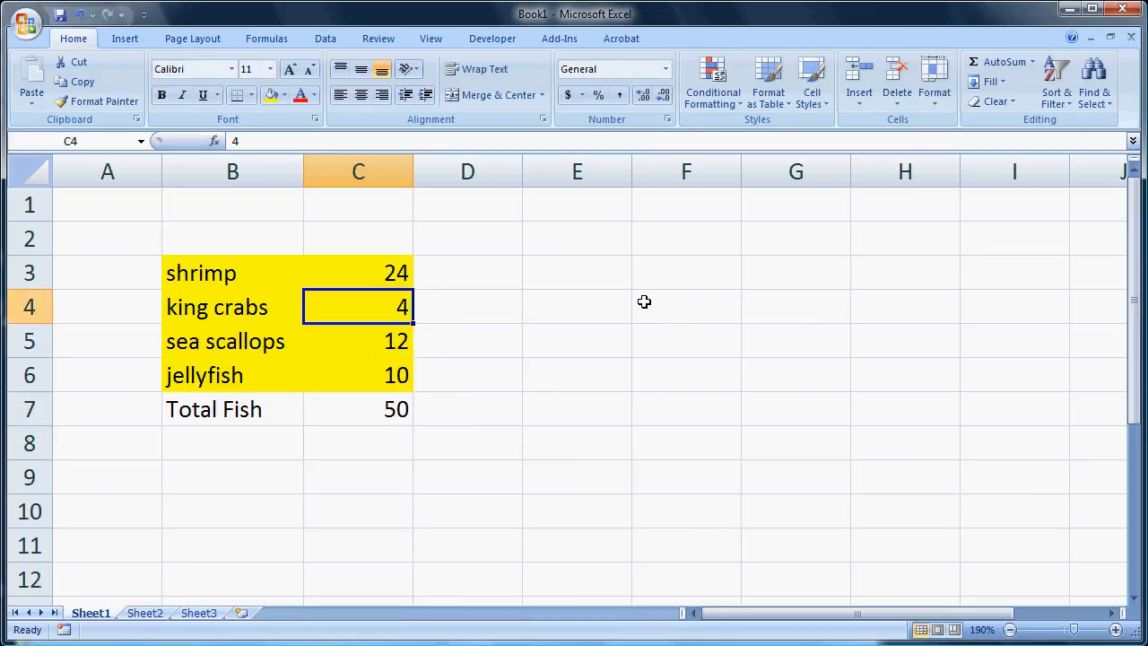
{"action": "type", "text": "6"}
{"action": "key", "text": "Return"}
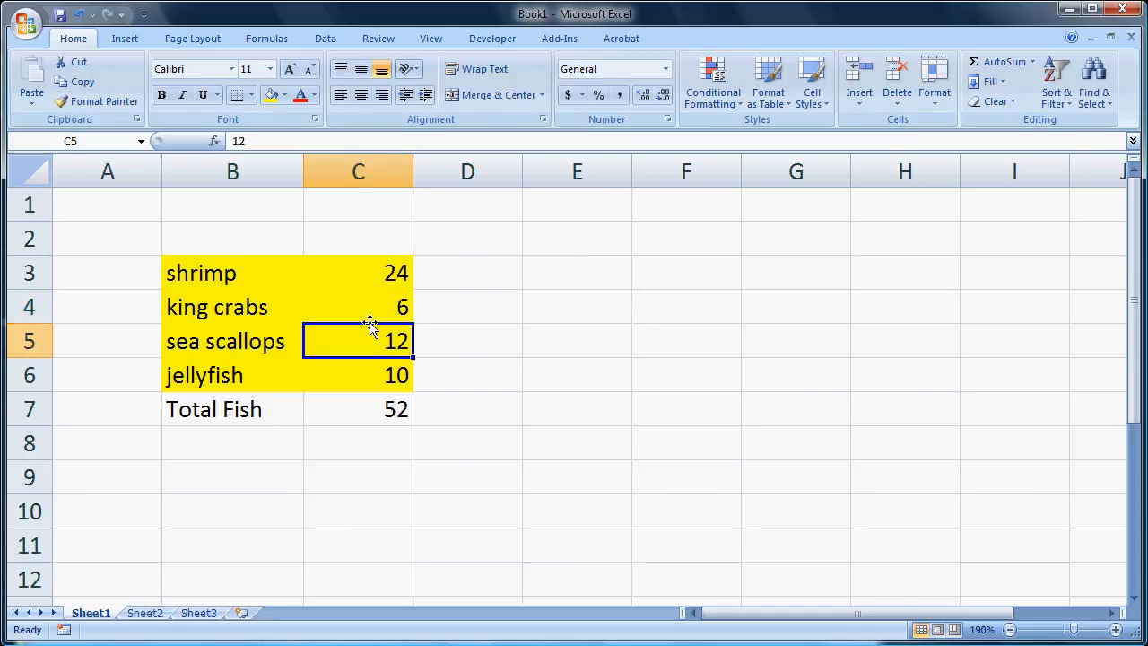
Rewrite the Total Fish formula in C7 as =sum(C3:C6)
{"action": "double_click", "coordinate": [358, 410]}
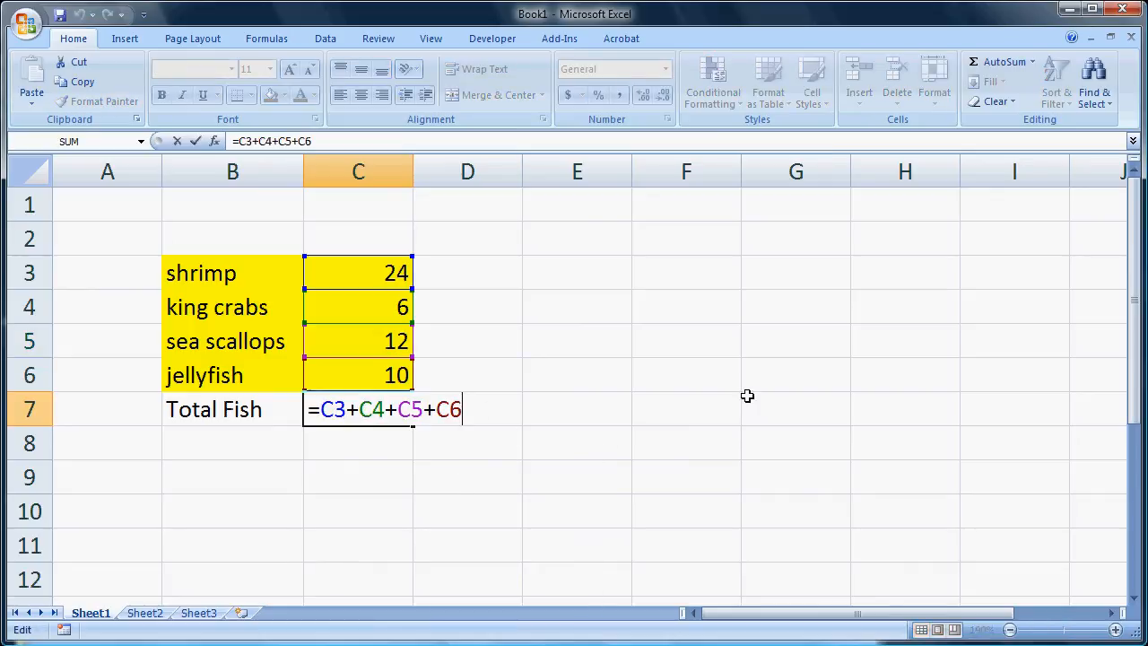
{"action": "key", "text": "BackSpace"}
{"action": "key", "text": "BackSpace"}
{"action": "key", "text": "BackSpace"}
{"action": "key", "text": "BackSpace"}
{"action": "key", "text": "BackSpace"}
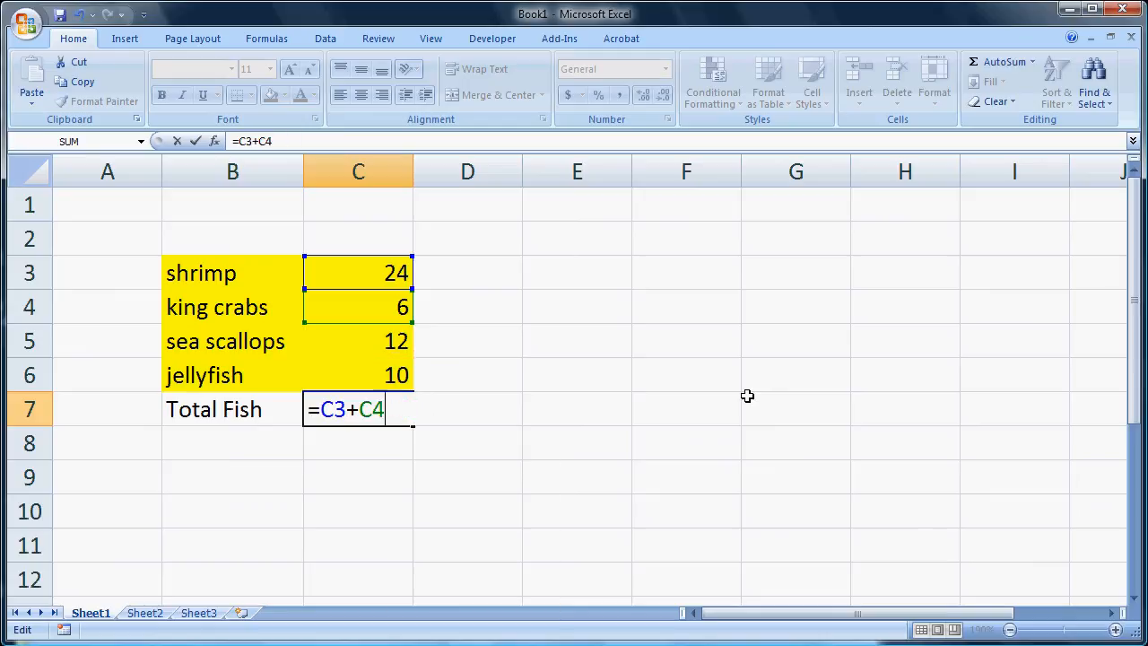
{"action": "key", "text": "BackSpace"}
{"action": "key", "text": "BackSpace"}
{"action": "key", "text": "BackSpace"}
{"action": "key", "text": "BackSpace"}
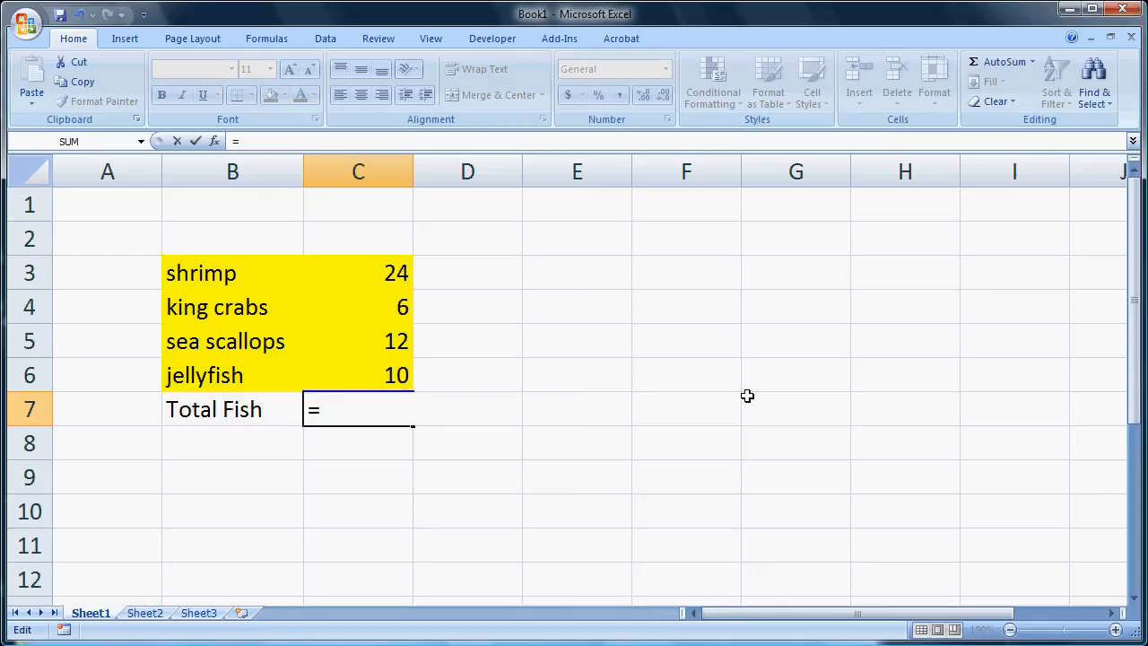
{"action": "type", "text": "sum"}
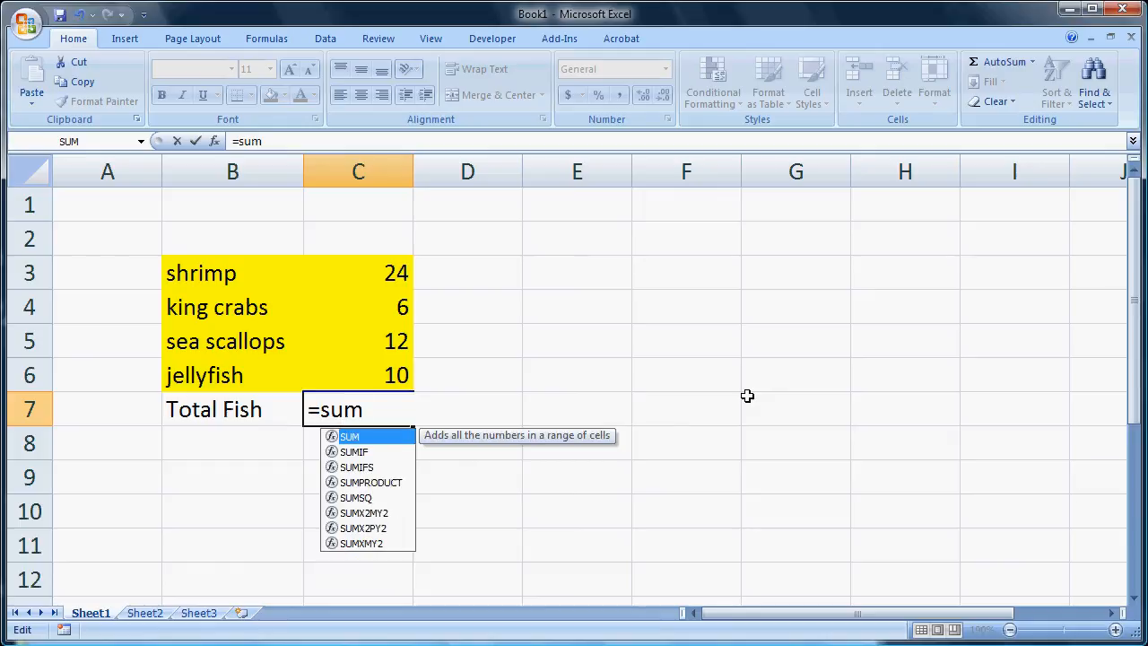
{"action": "type", "text": "("}
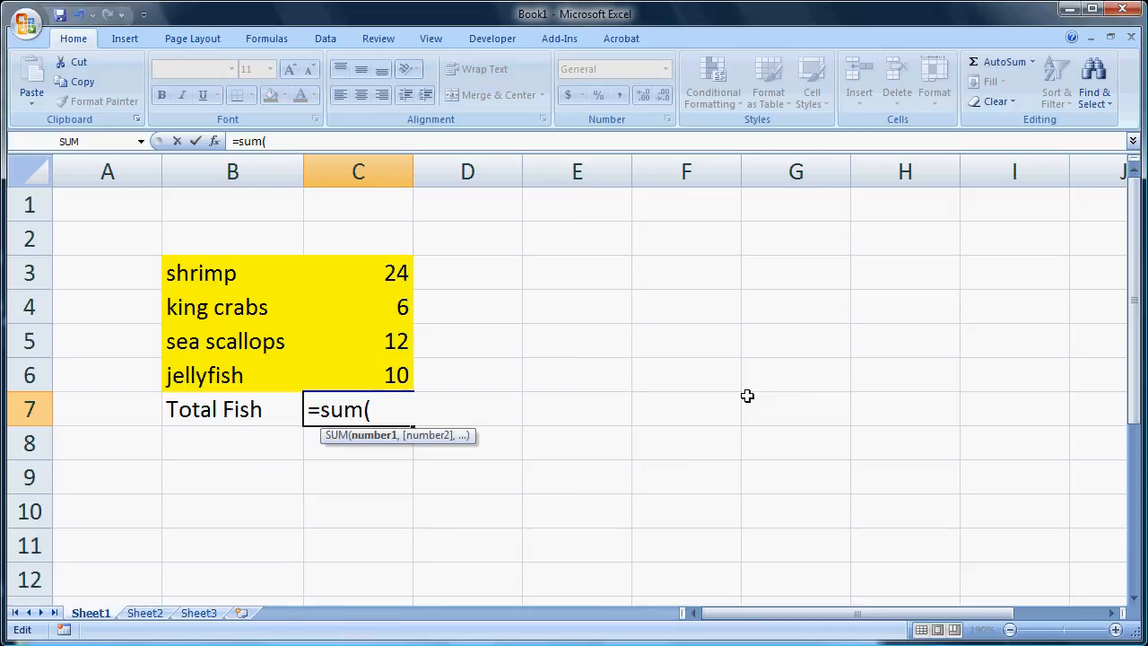
{"action": "type", "text": "C3"}
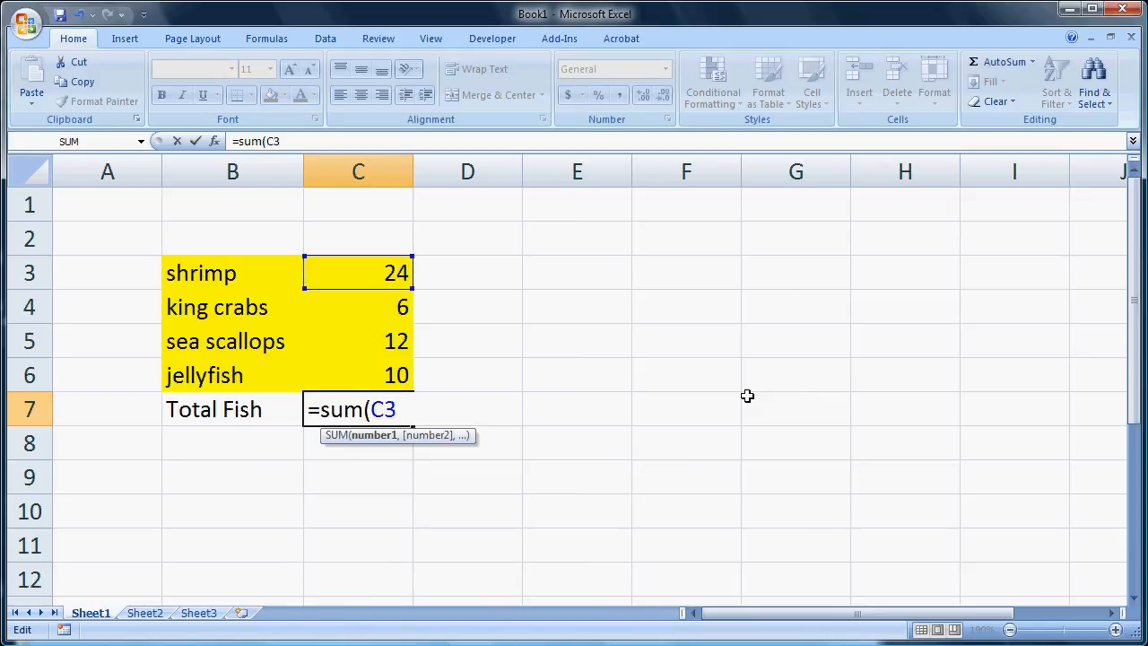
{"action": "type", "text": ":C6)"}
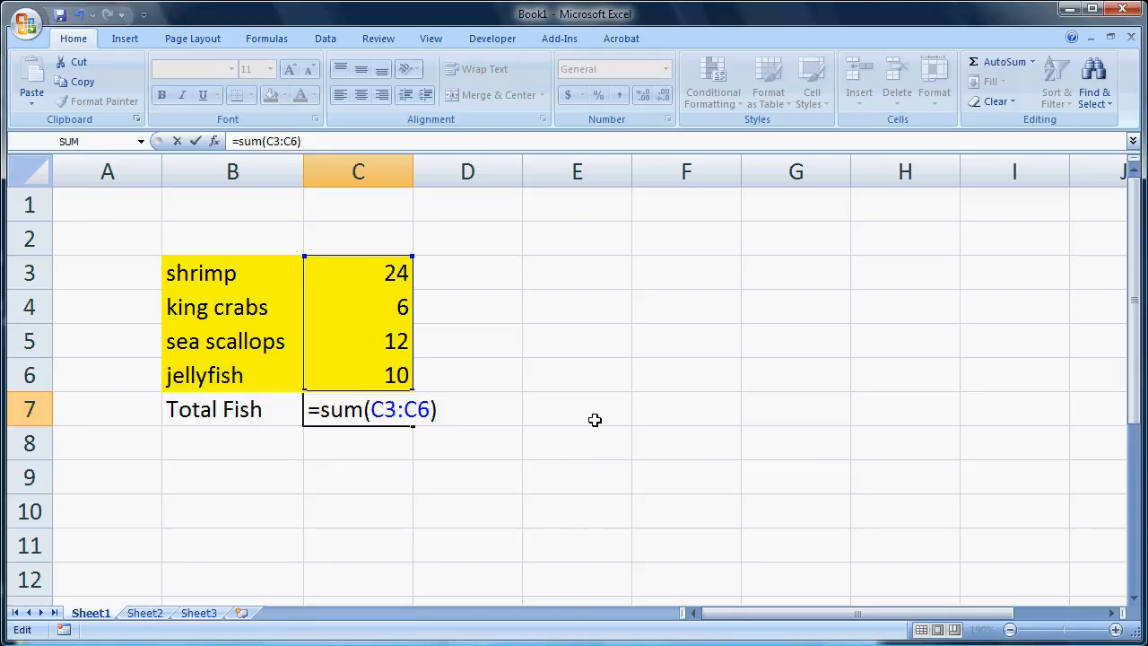
{"action": "key", "text": "Return"}
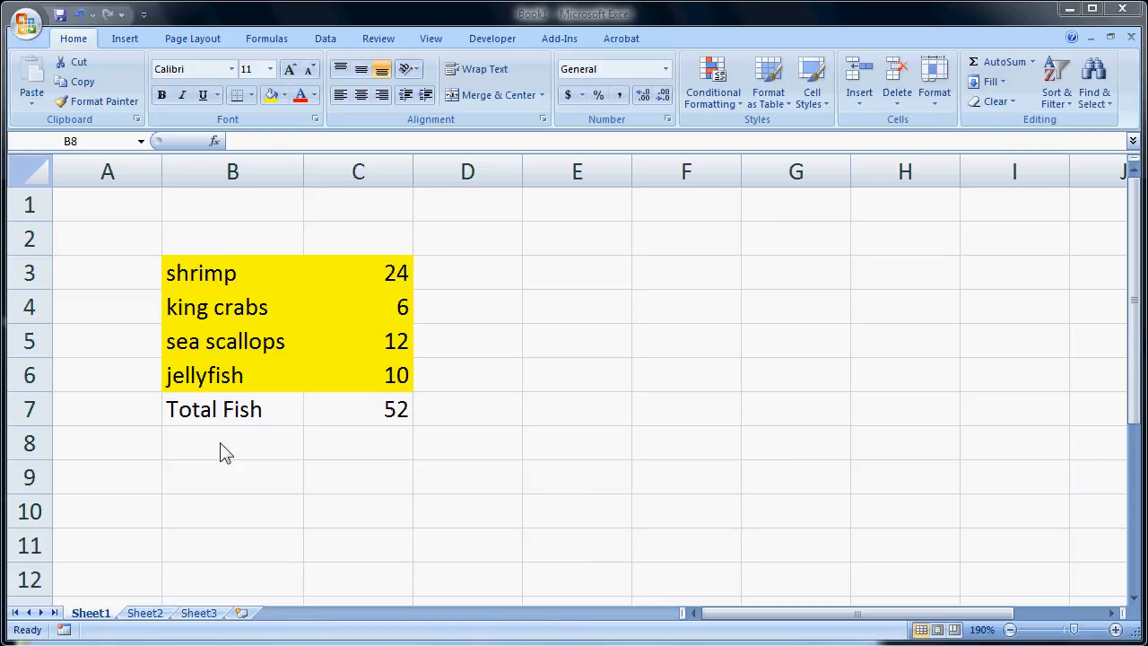
Label cell B8 Average and enter the formula =average(C3:C6) beside it in C8
{"action": "left_click", "coordinate": [221, 444]}
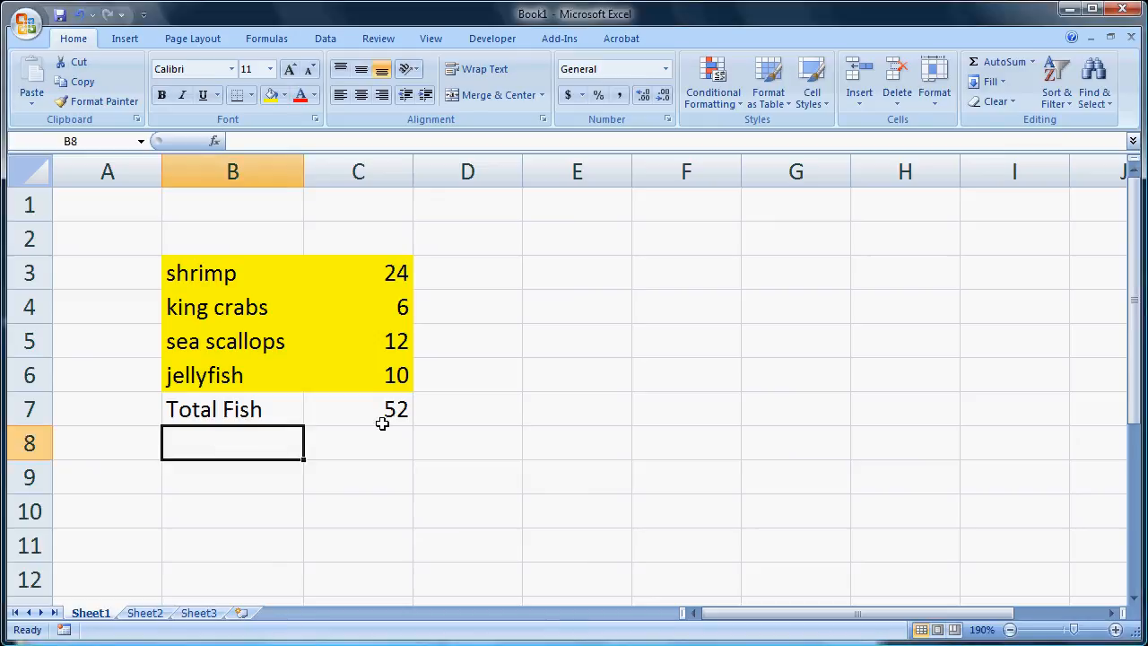
{"action": "type", "text": "Average"}
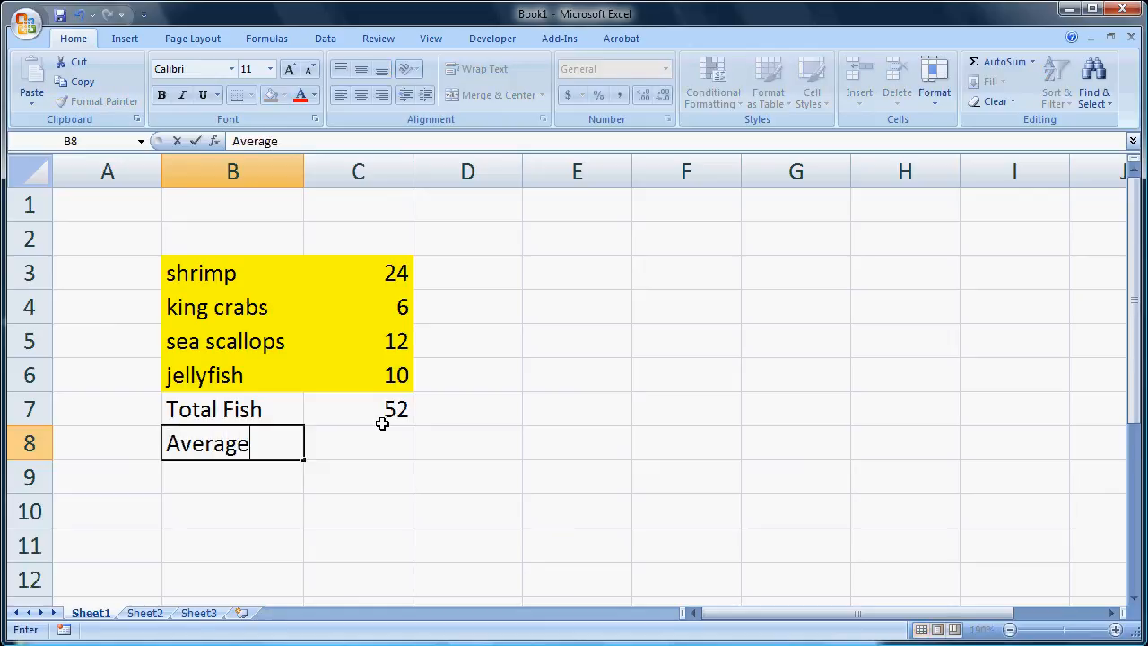
{"action": "left_click", "coordinate": [384, 430]}
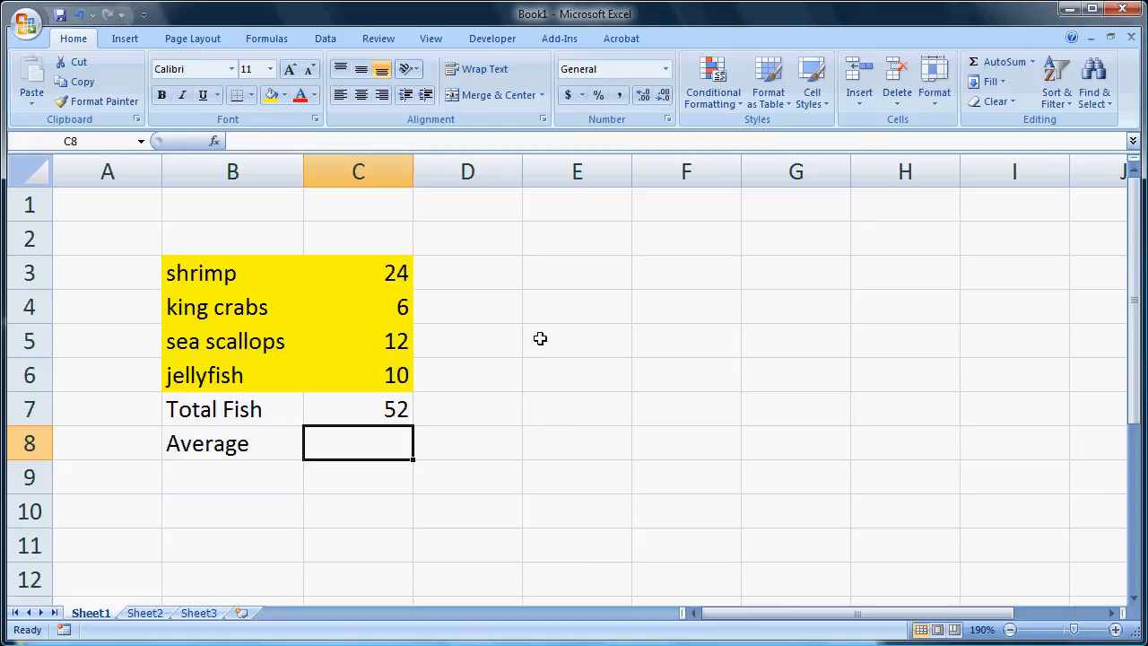
{"action": "type", "text": "=aver"}
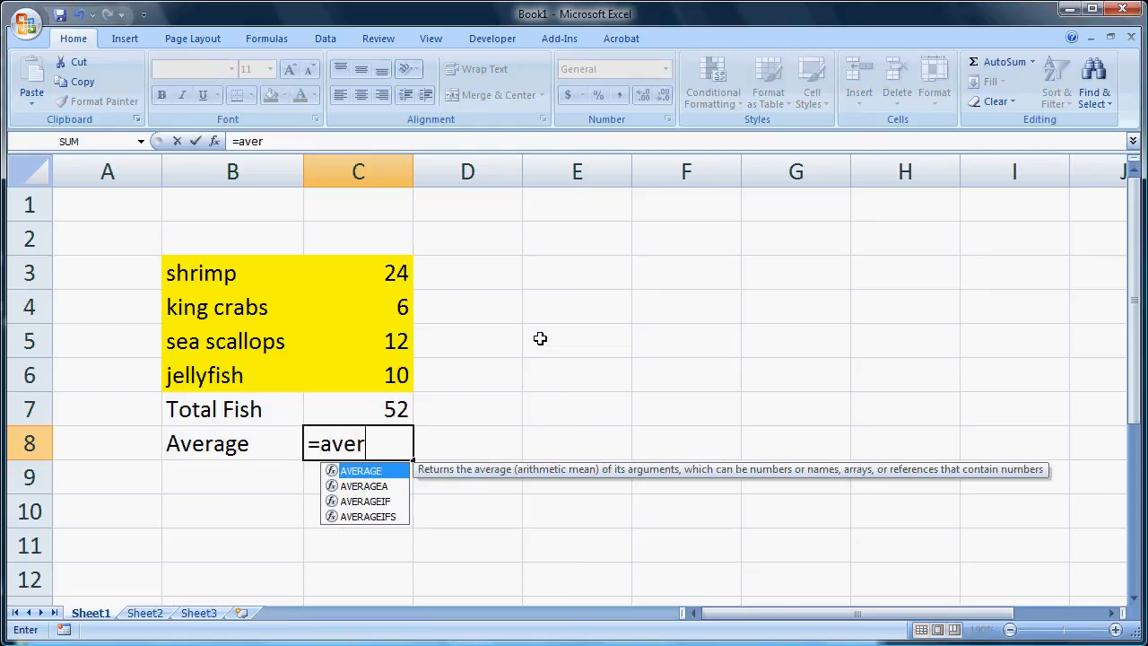
{"action": "type", "text": "age("}
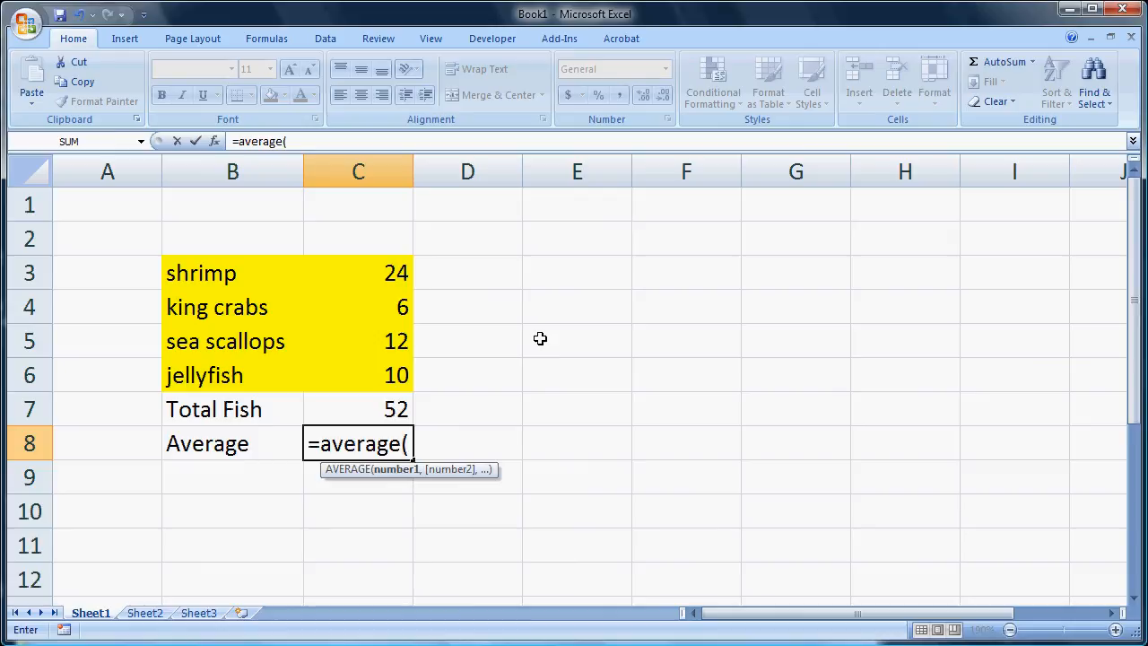
{"action": "type", "text": "C"}
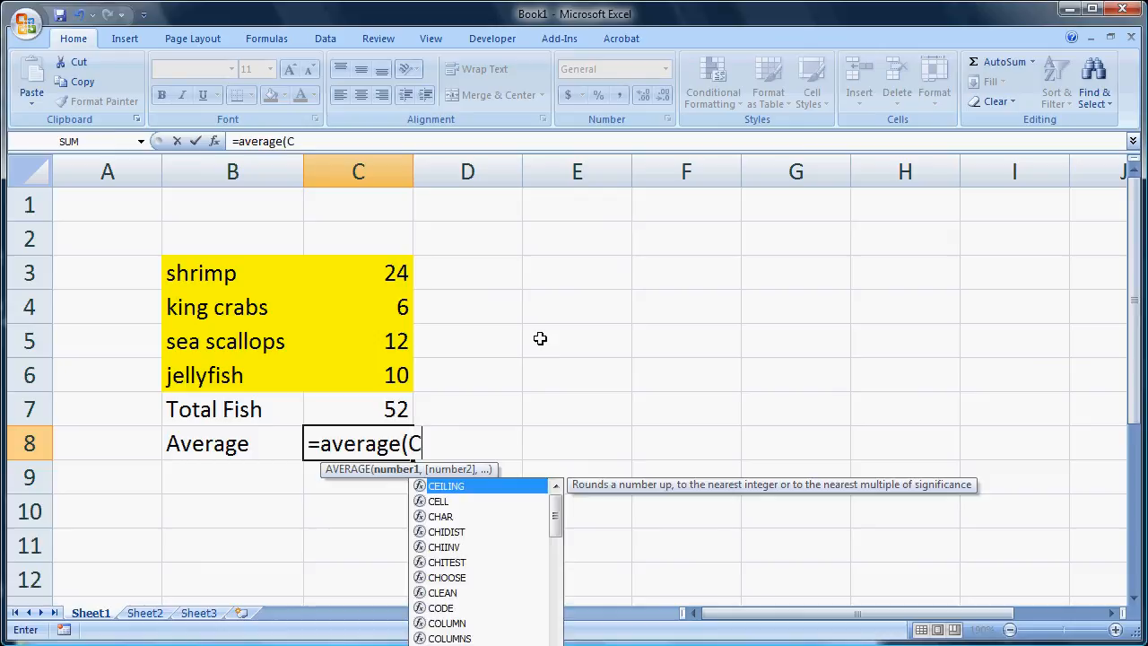
{"action": "type", "text": "3:C"}
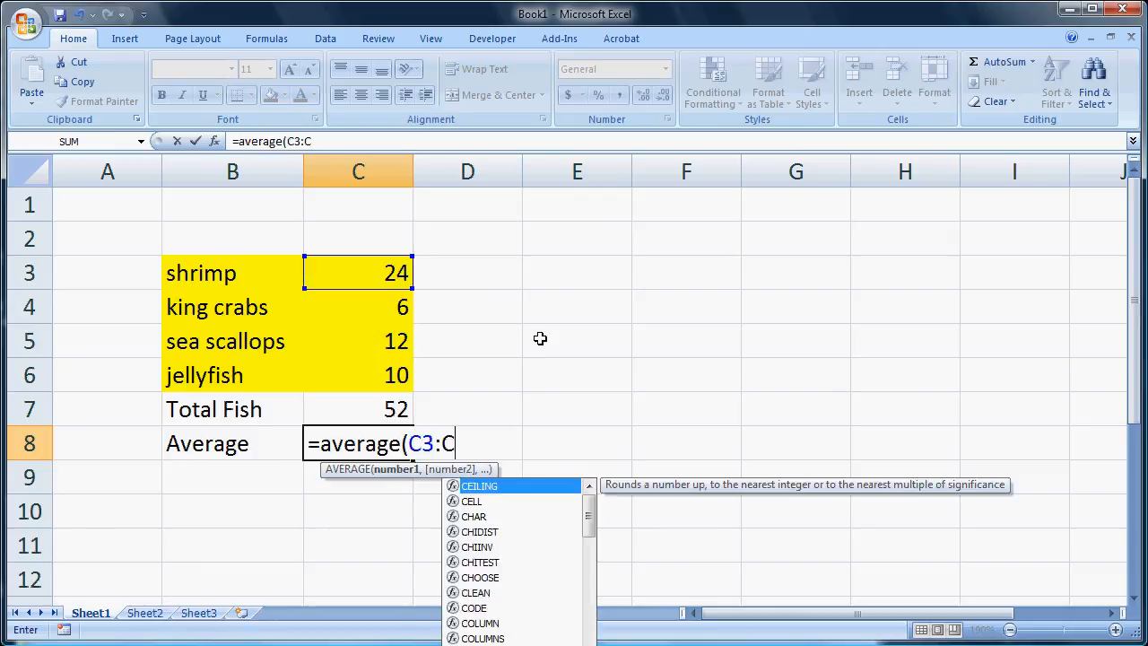
{"action": "type", "text": "6)"}
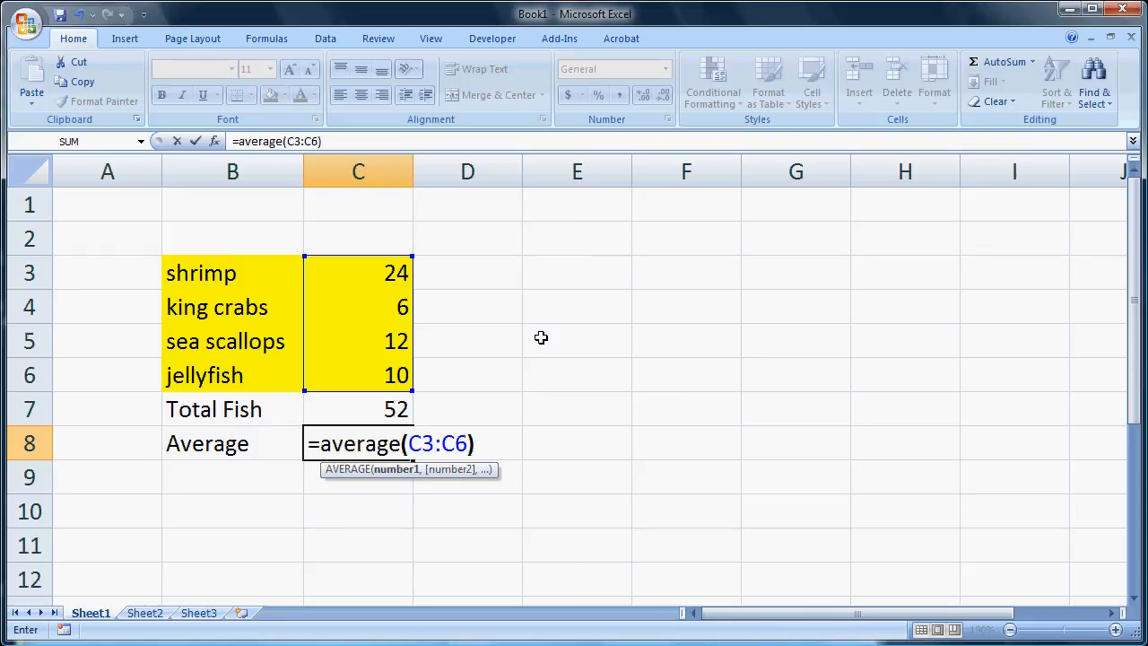
{"action": "key", "text": "Return"}
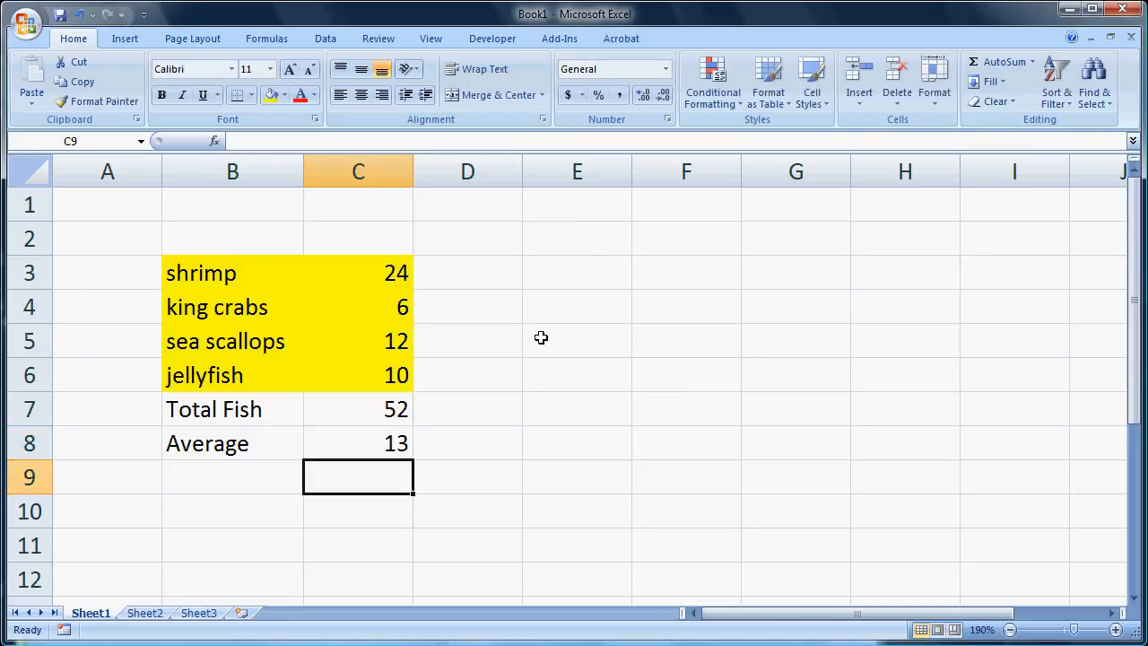
Label cell B9 Minimum and enter the formula =min(C3:C6) beside it in C9
{"action": "key", "text": "Left"}
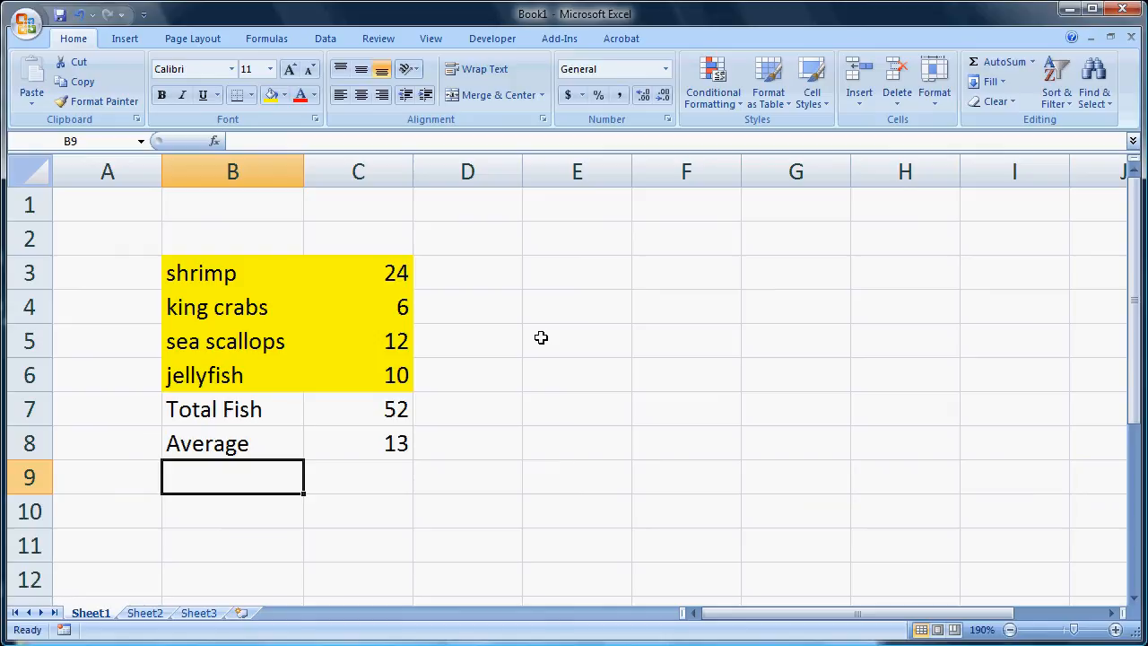
{"action": "type", "text": "Min"}
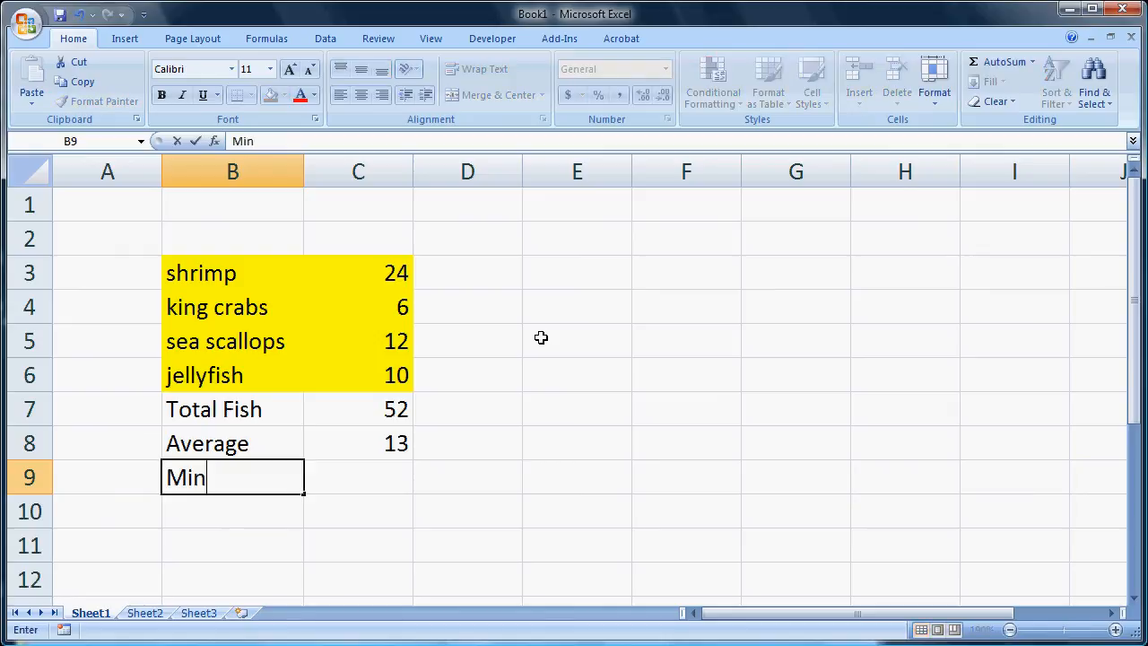
{"action": "type", "text": "imum"}
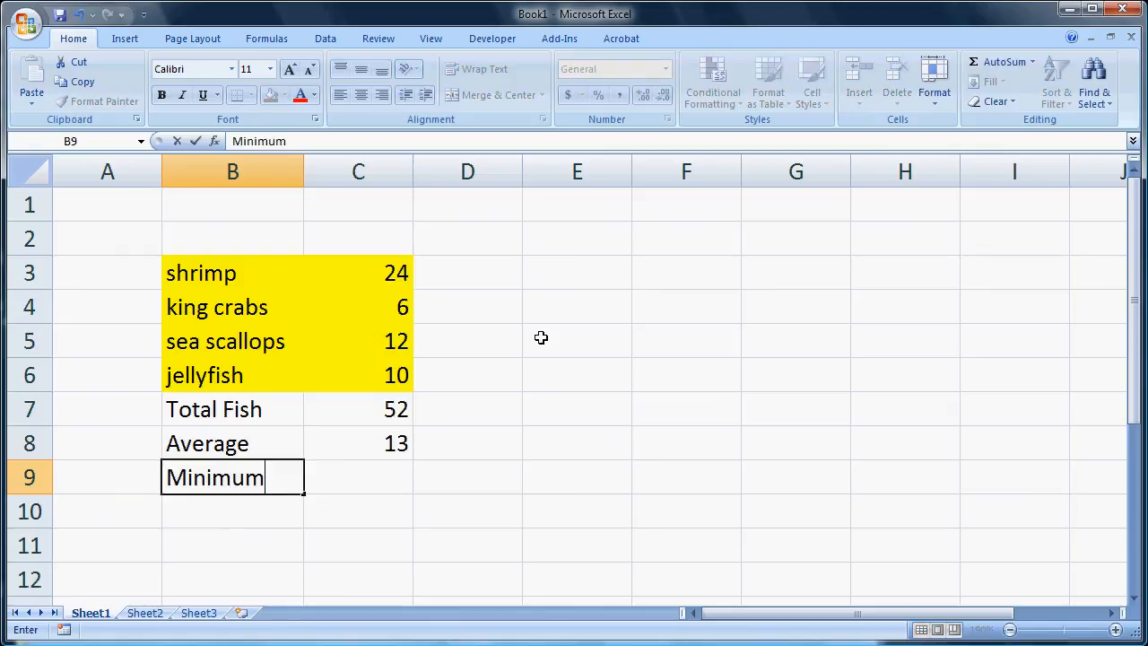
{"action": "key", "text": "Tab"}
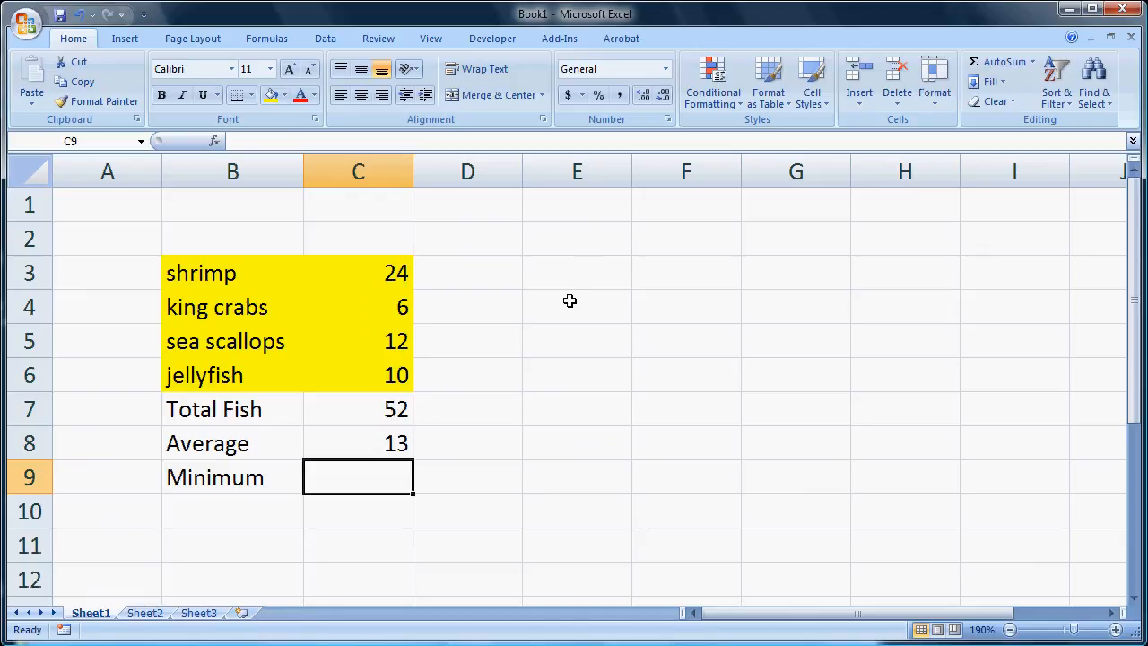
{"action": "type", "text": "=m"}
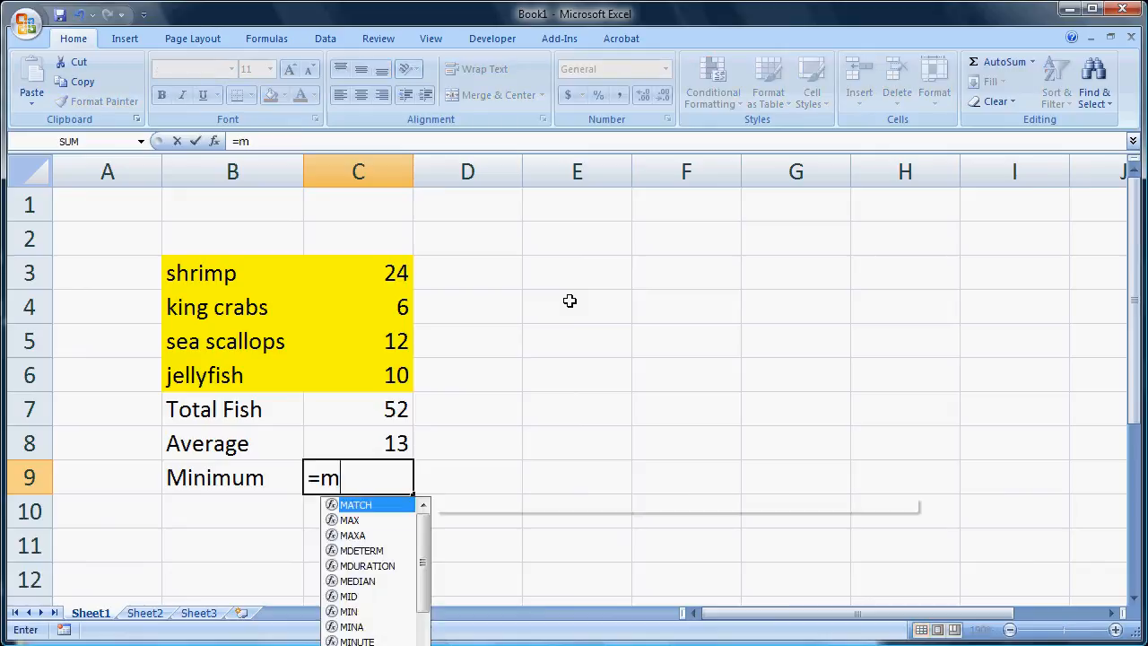
{"action": "type", "text": "in("}
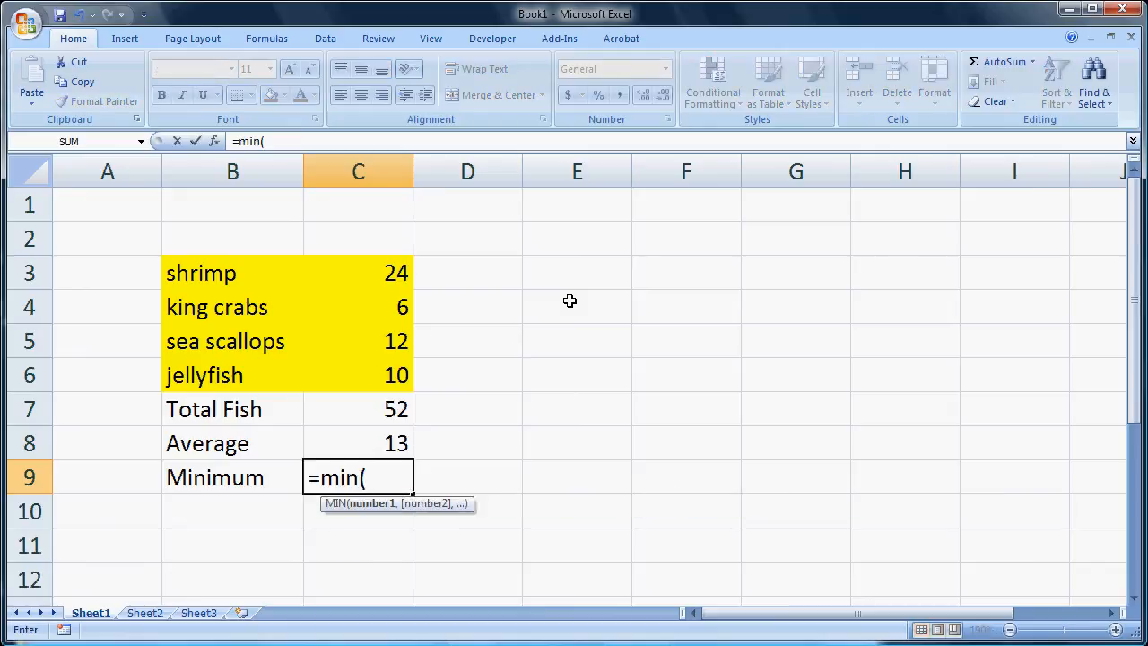
{"action": "type", "text": "C3"}
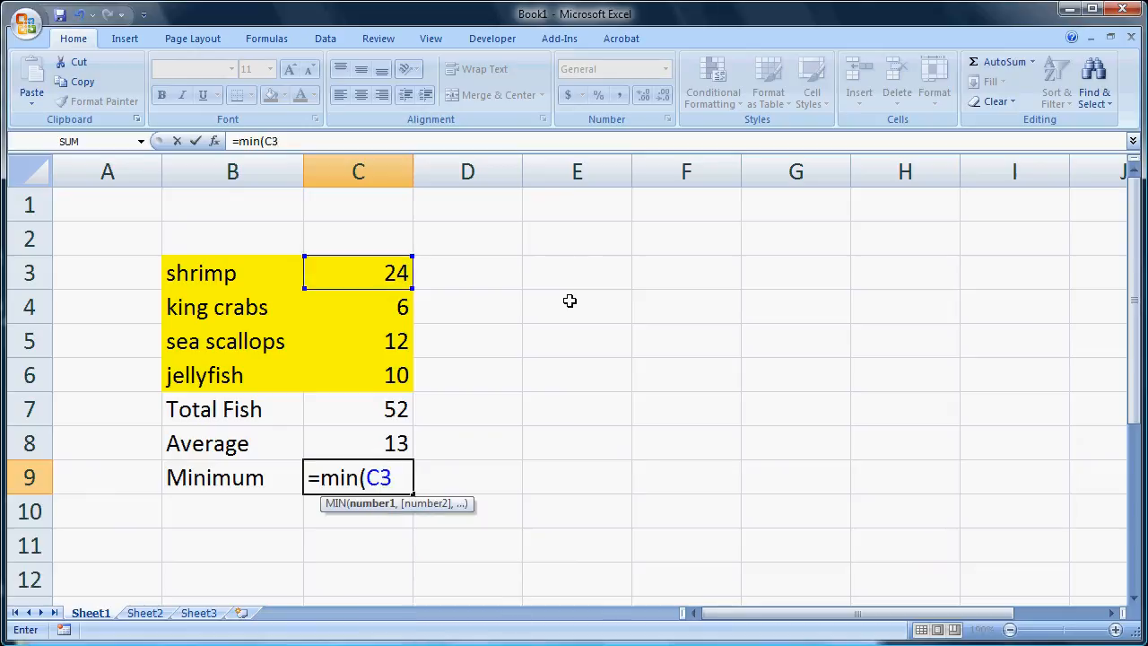
{"action": "type", "text": ":C6)"}
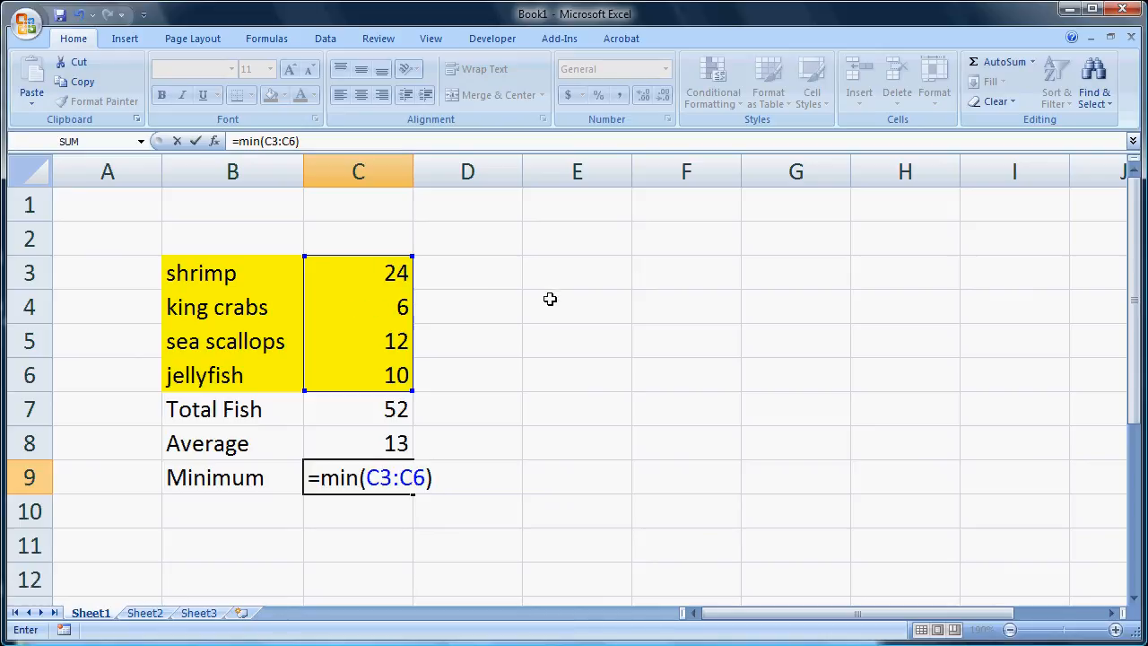
{"action": "key", "text": "Return"}
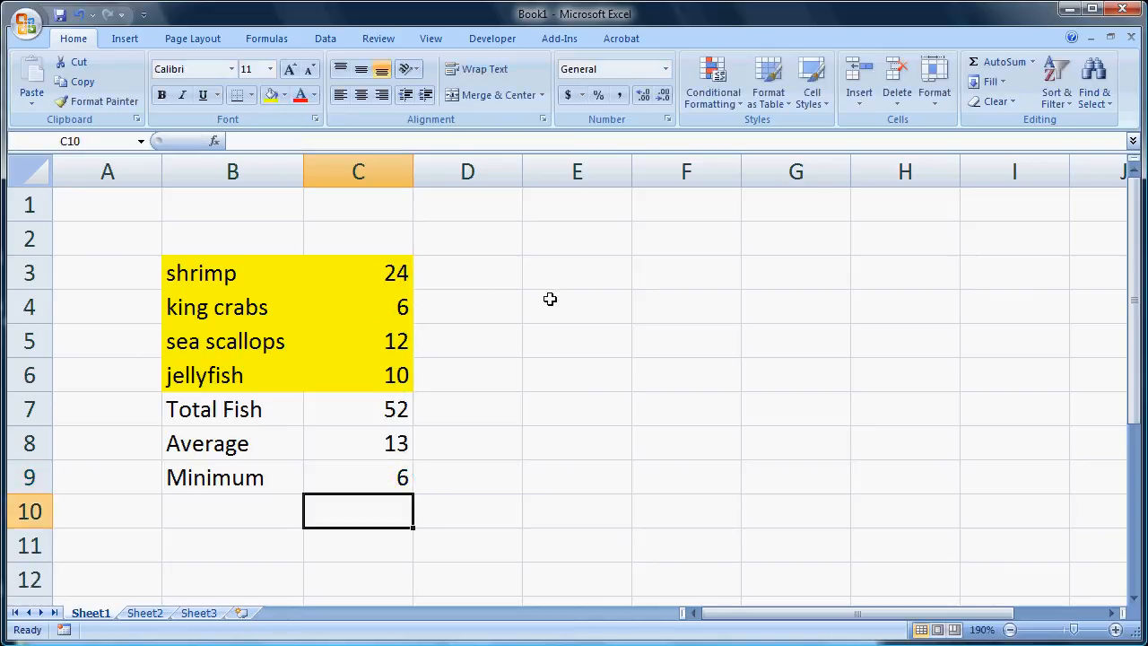
Label cell B10 Maximum and enter the formula =max(C3:C6) beside it in C10
{"action": "left_click", "coordinate": [235, 511]}
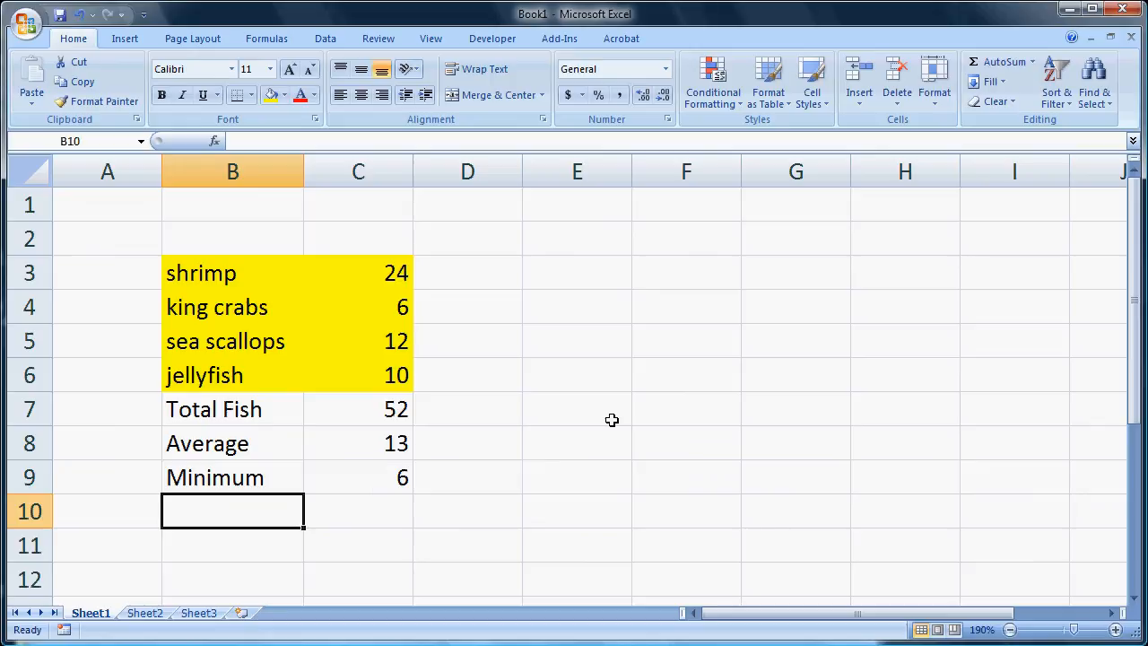
{"action": "type", "text": "Ma"}
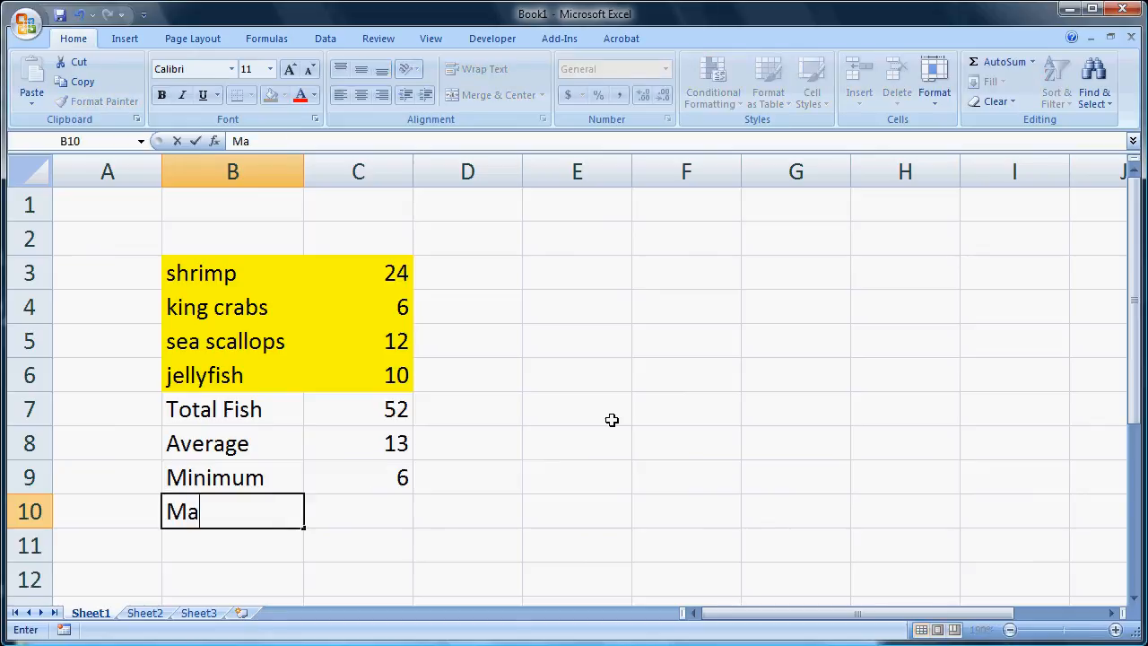
{"action": "type", "text": "ximum"}
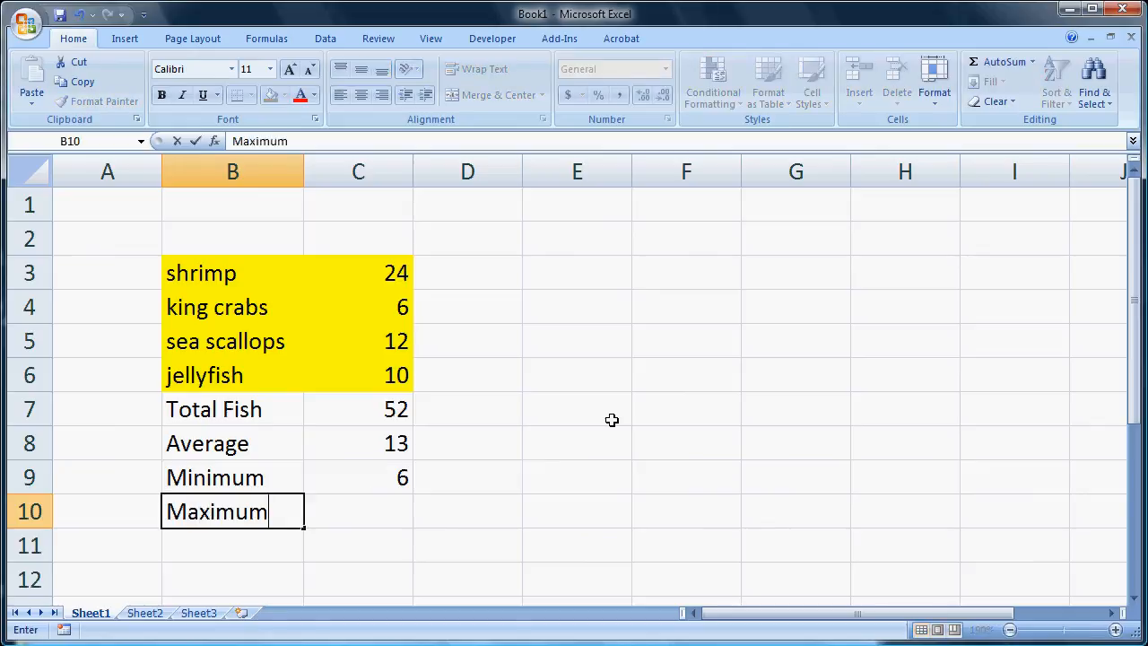
{"action": "key", "text": "Tab"}
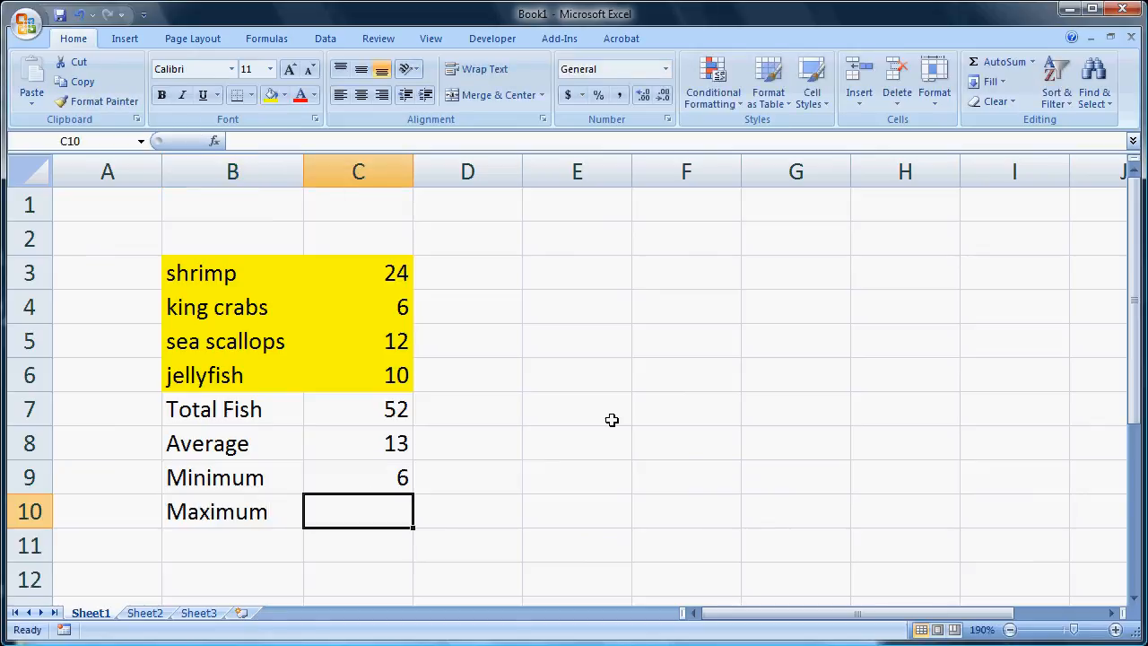
{"action": "type", "text": "=max("}
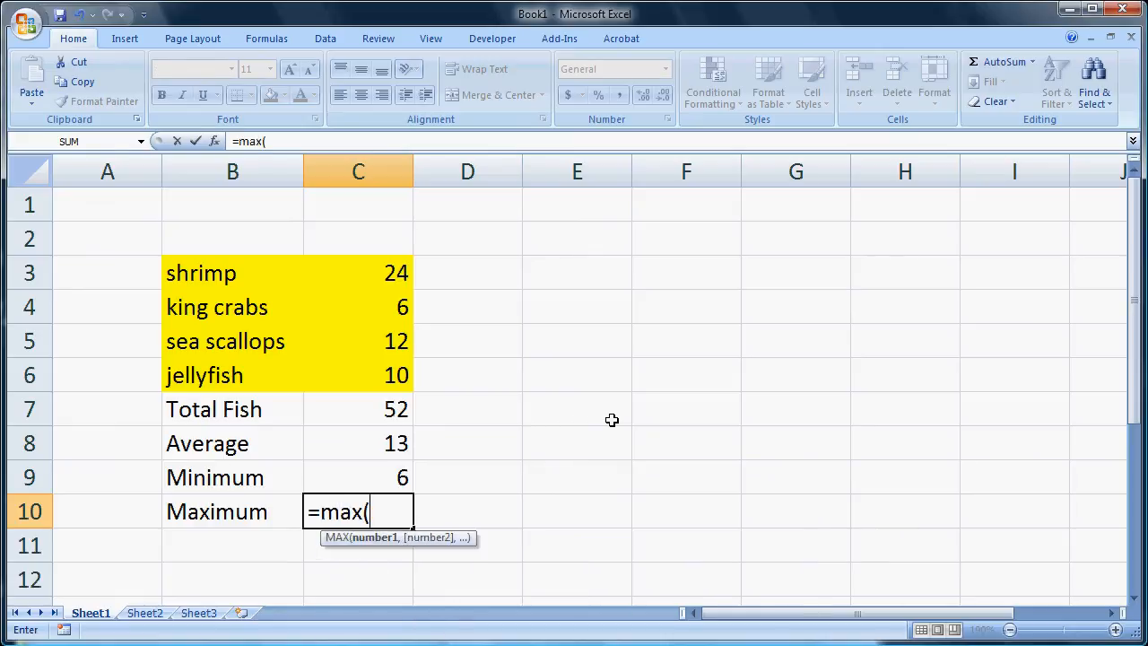
{"action": "type", "text": "C3"}
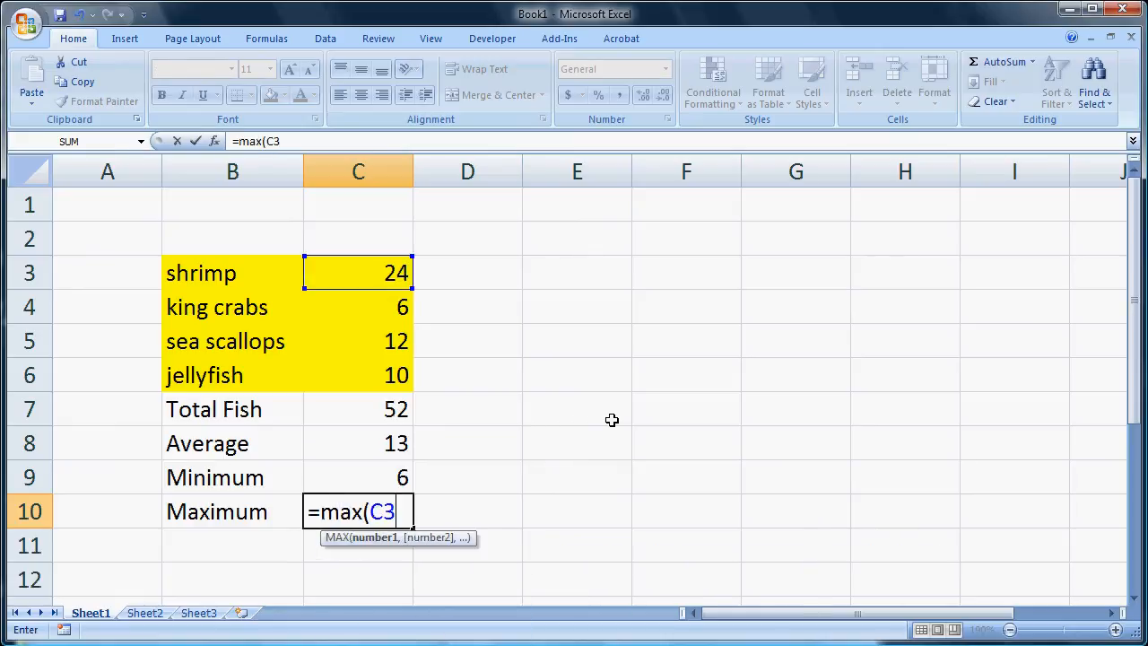
{"action": "type", "text": ":C6)"}
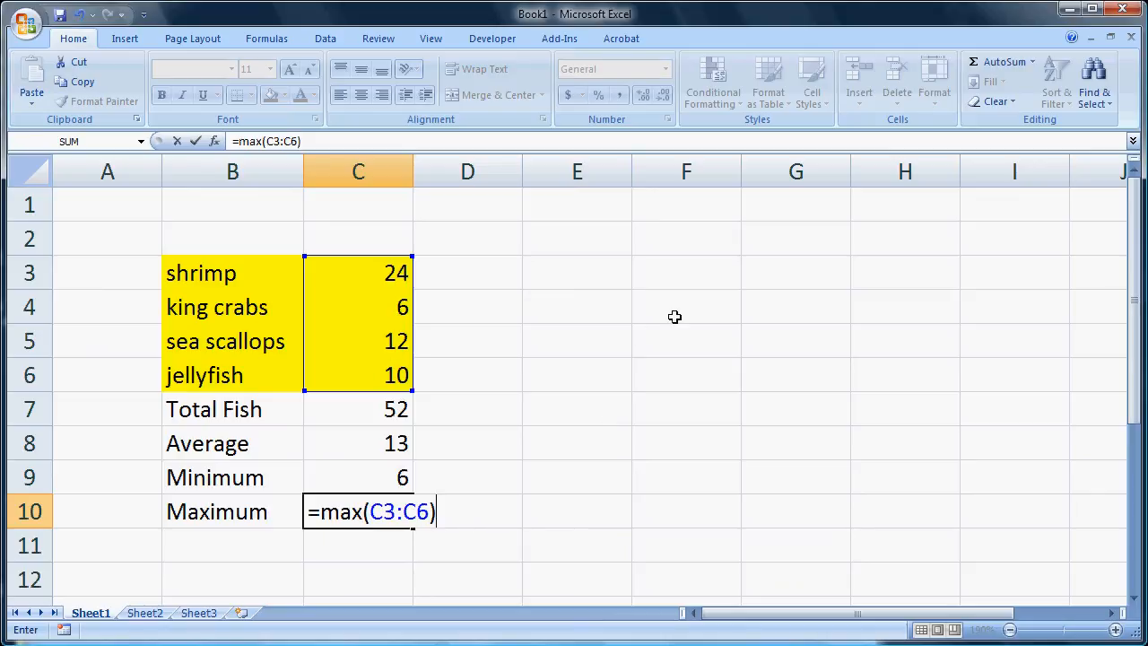
{"action": "key", "text": "Return"}
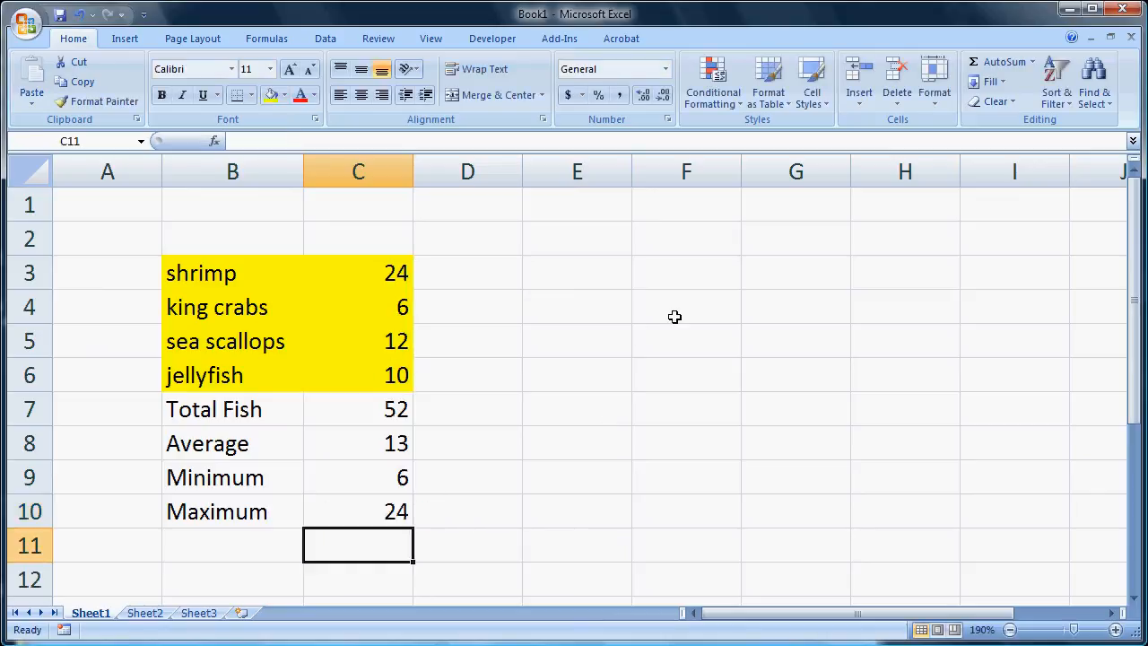
Label cell B11 Count and enter the formula =count(C3:C6) beside it in C11
{"action": "left_click", "coordinate": [258, 547]}
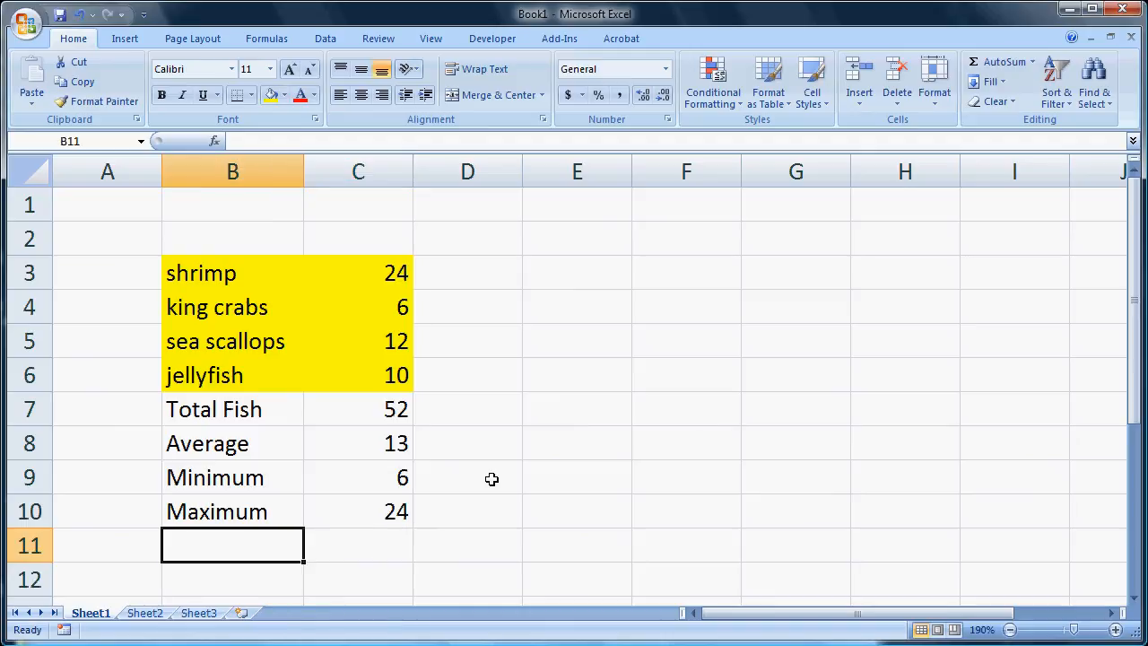
{"action": "type", "text": "Count"}
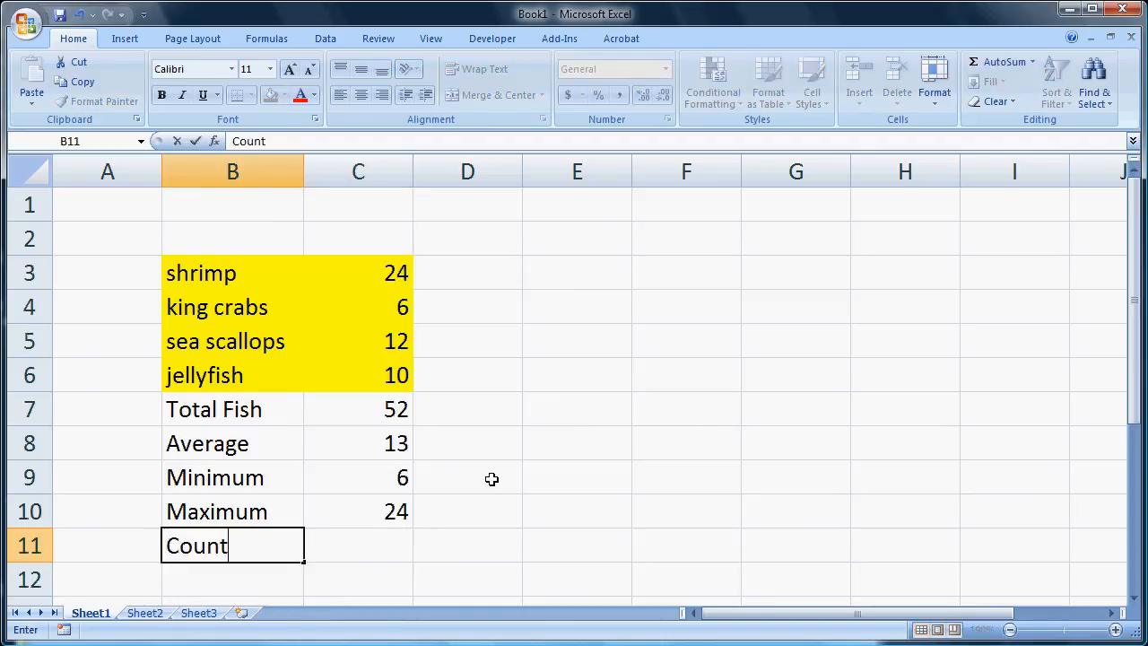
{"action": "key", "text": "Tab"}
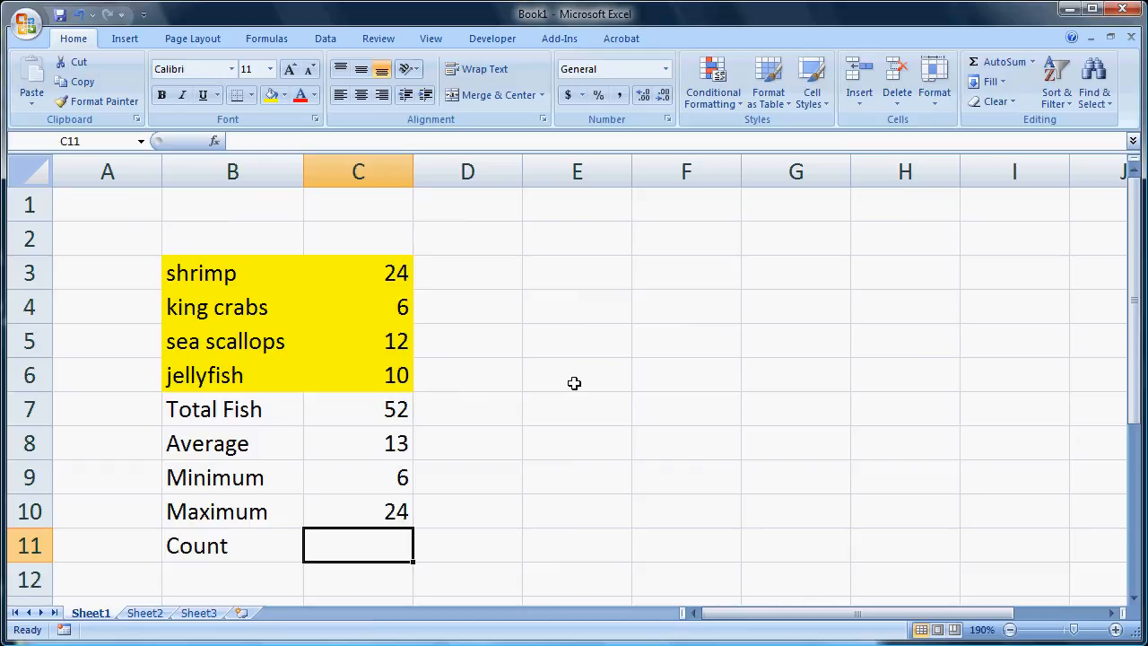
{"action": "type", "text": "=count"}
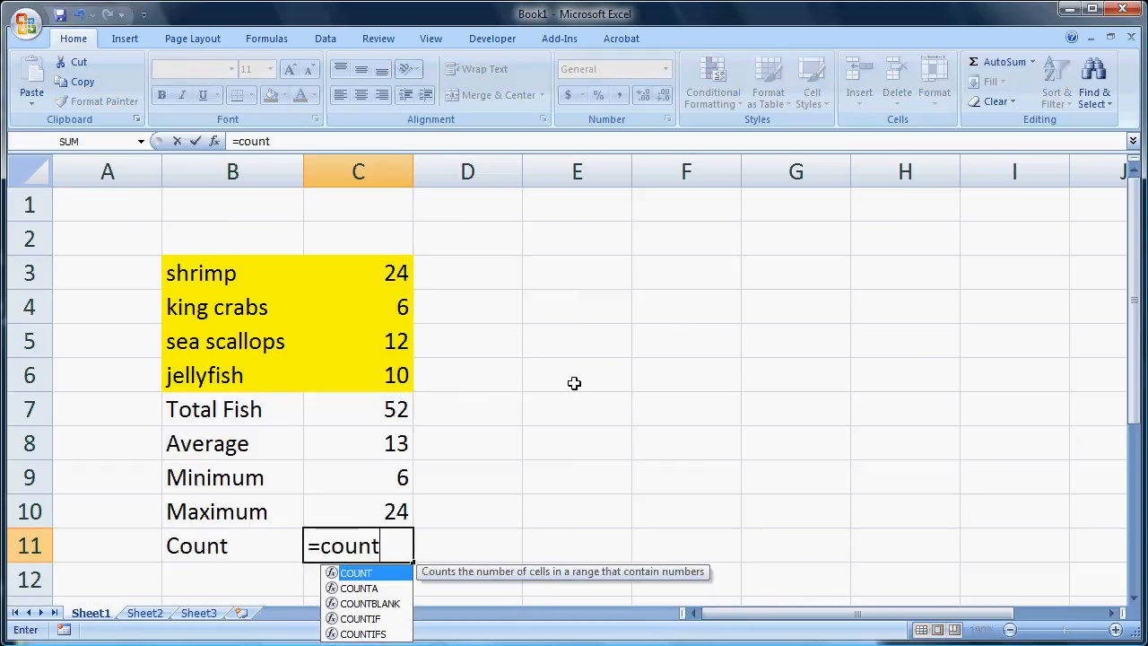
{"action": "type", "text": "("}
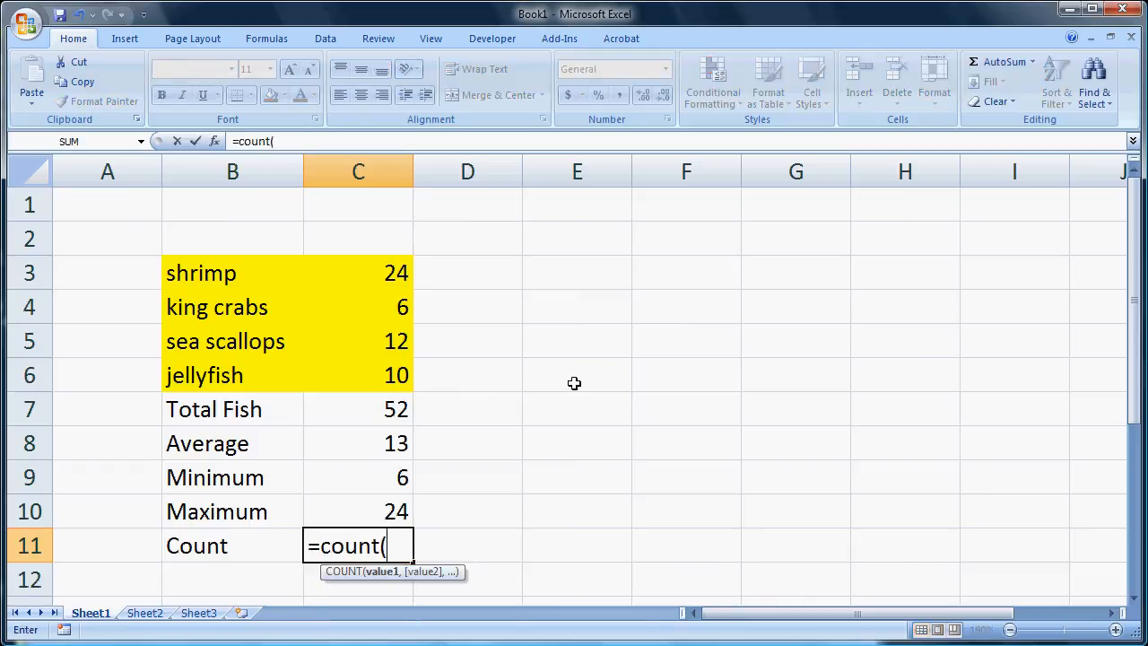
{"action": "type", "text": "C3:C"}
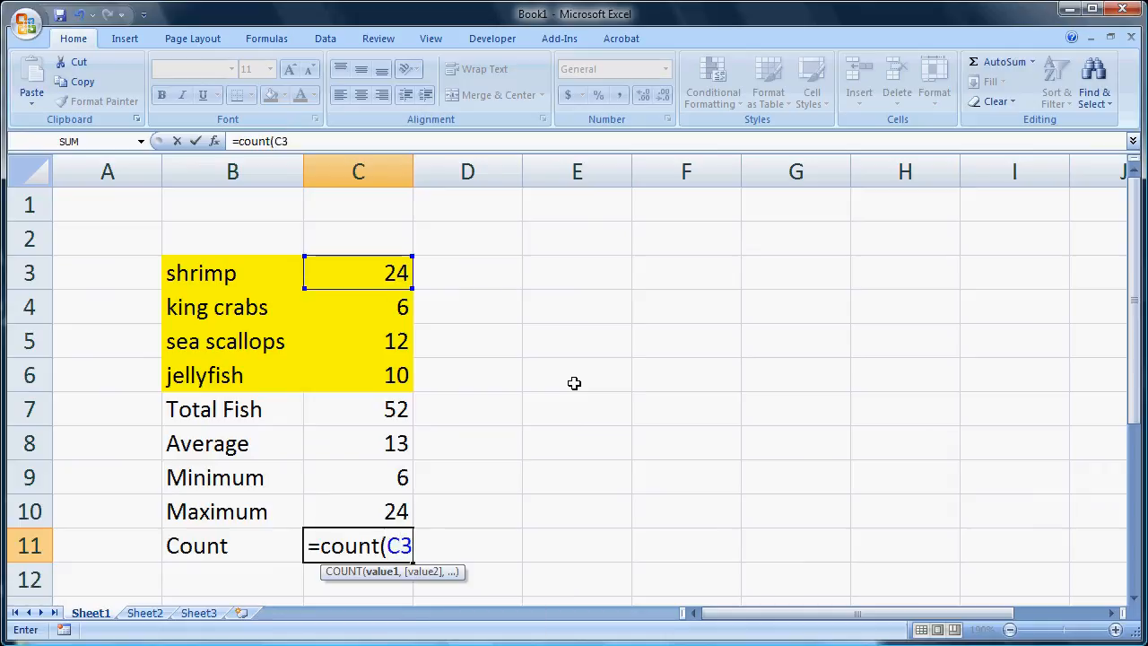
{"action": "type", "text": ")"}
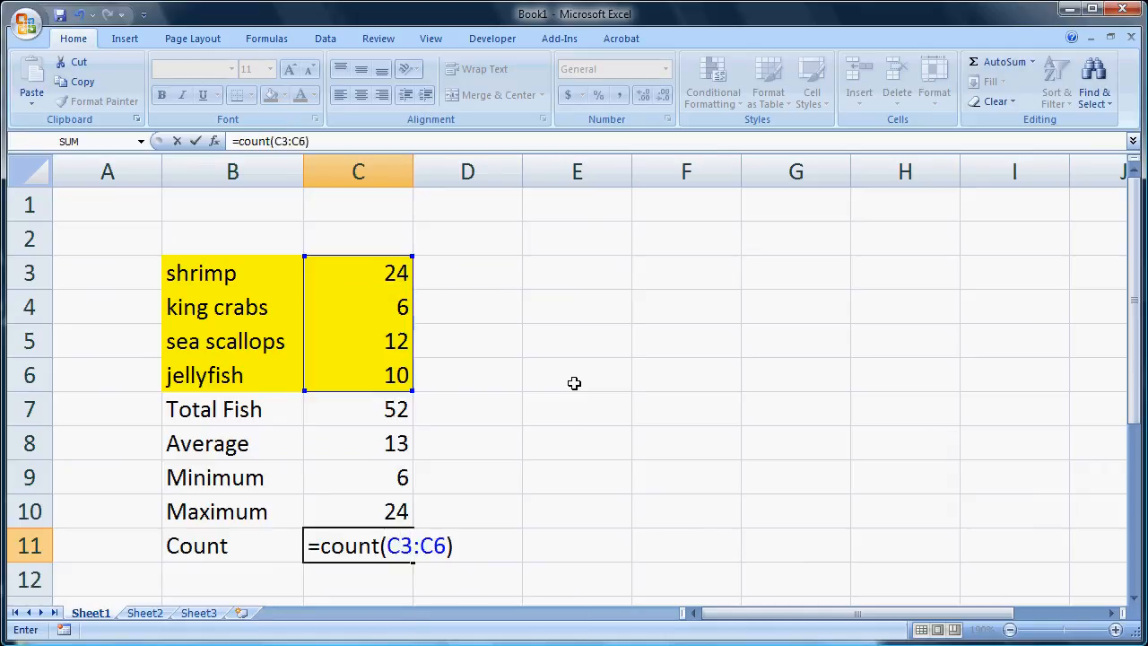
{"action": "key", "text": "Return"}
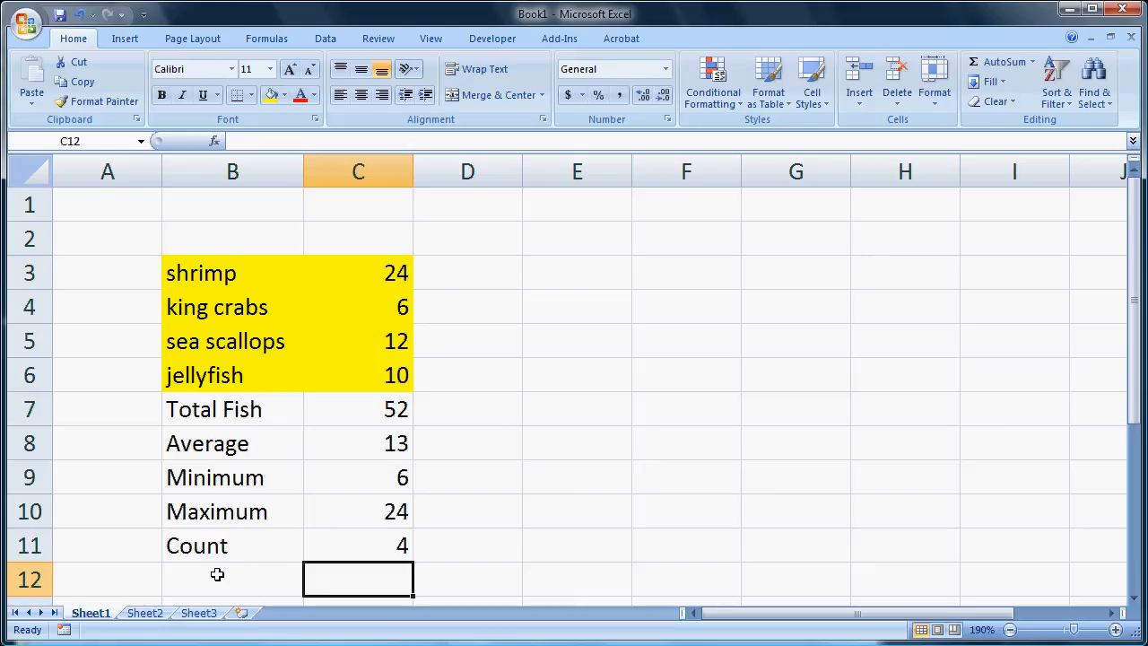
Label cell B12 CountIf and enter the formula =countif(C3:C6, ">10") beside it in C12
{"action": "left_click", "coordinate": [217, 574]}
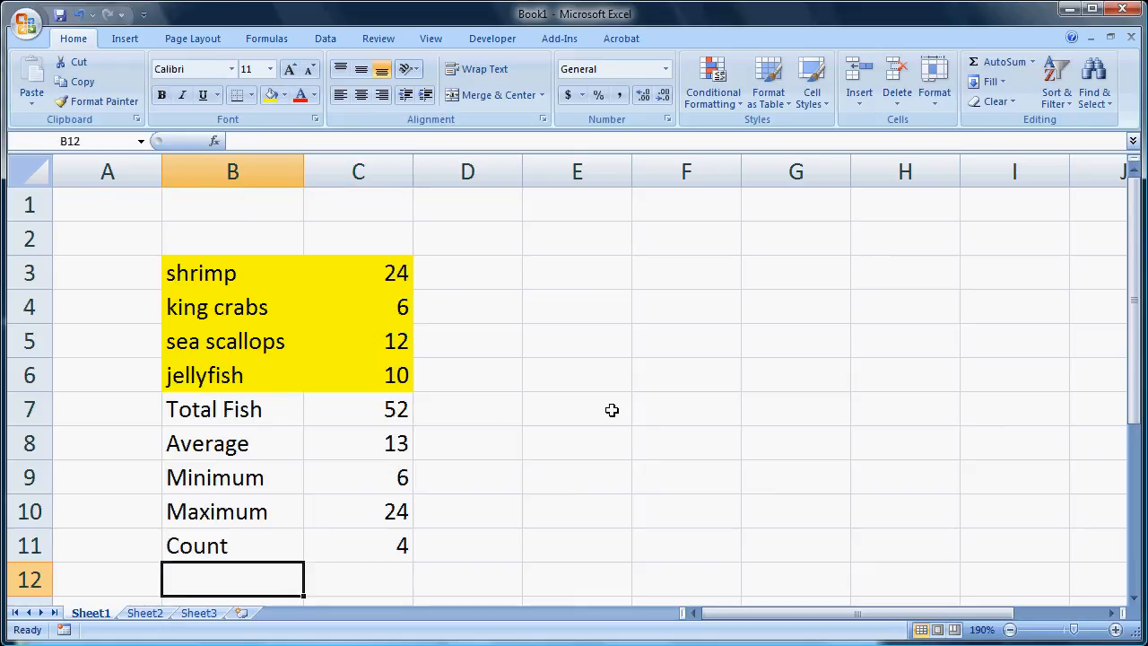
{"action": "type", "text": "Count"}
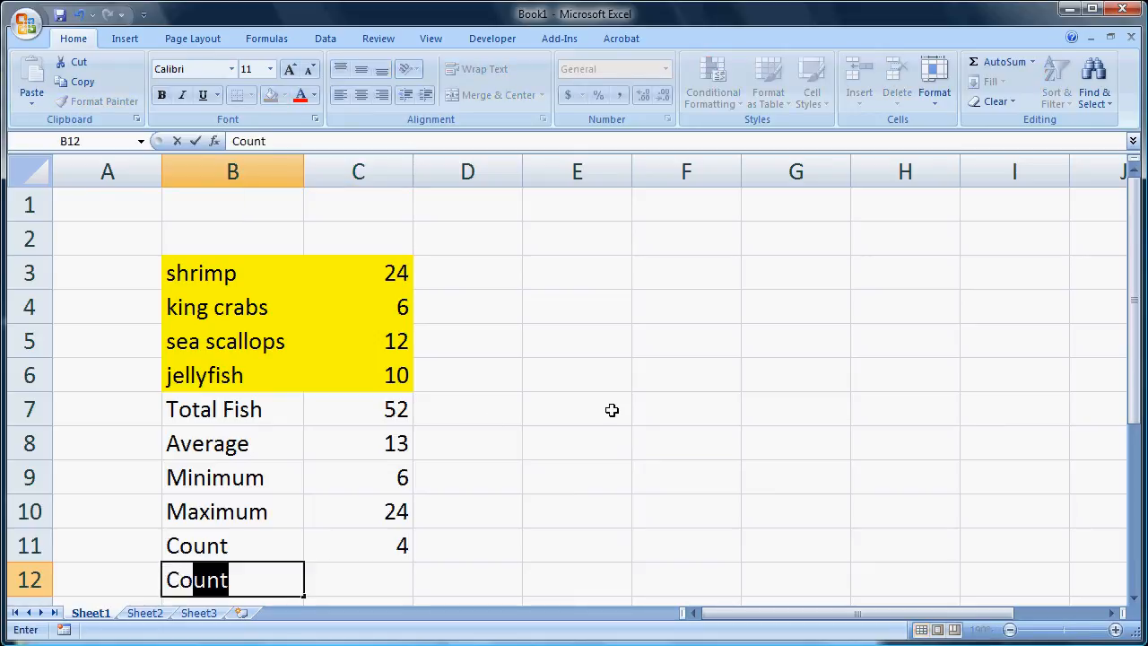
{"action": "type", "text": "If"}
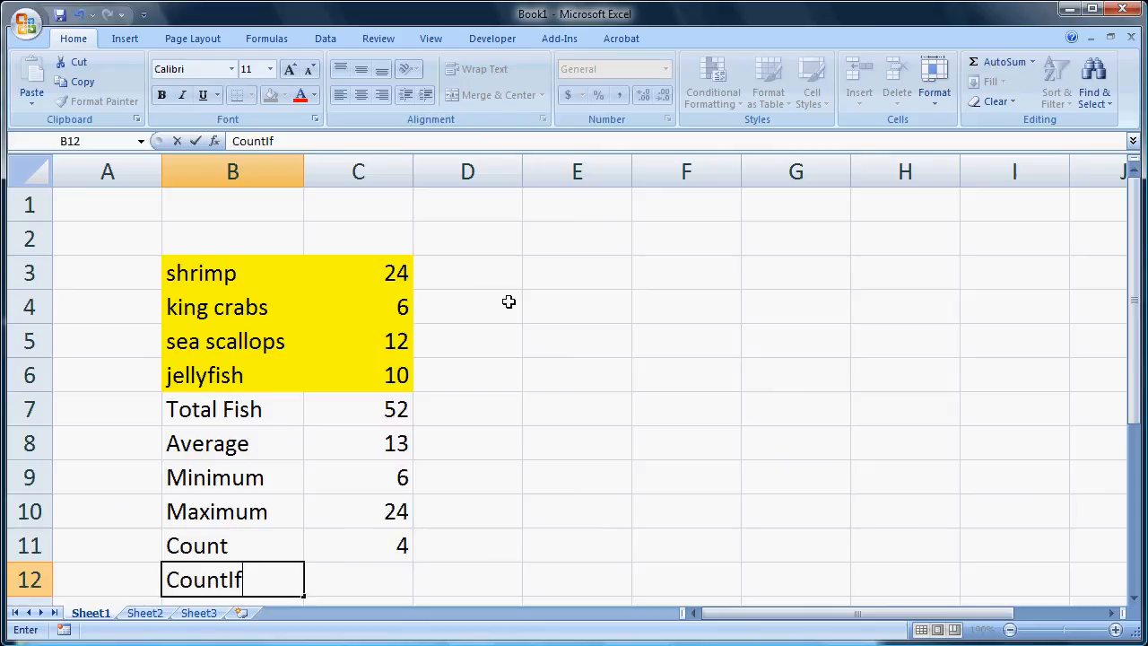
{"action": "key", "text": "Tab"}
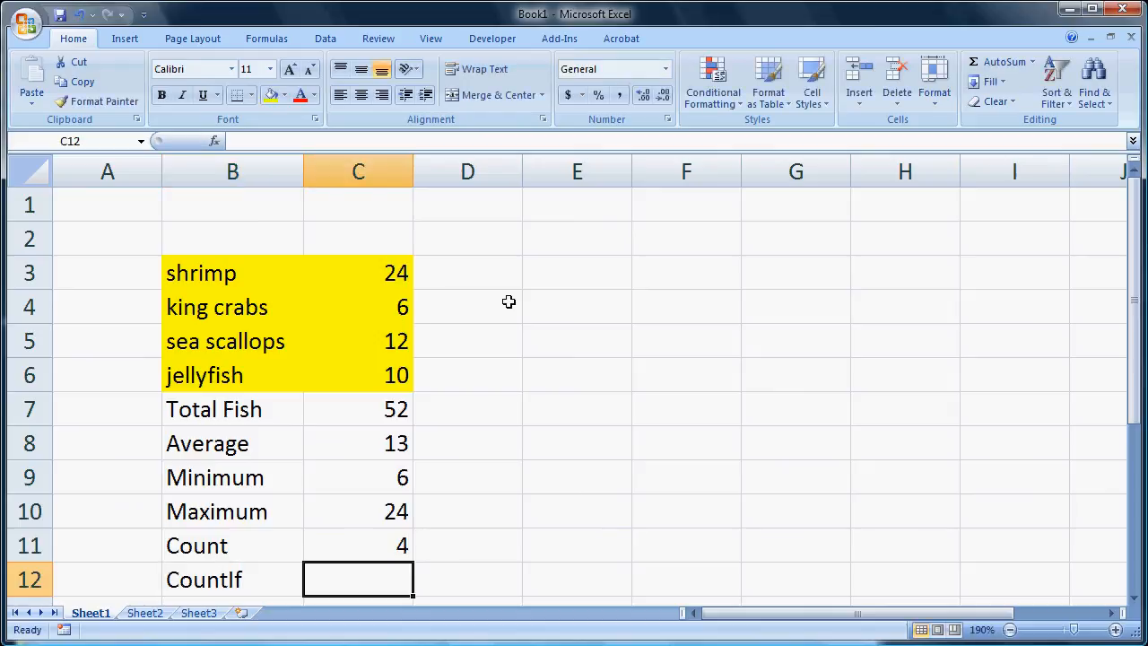
{"action": "type", "text": "=coun"}
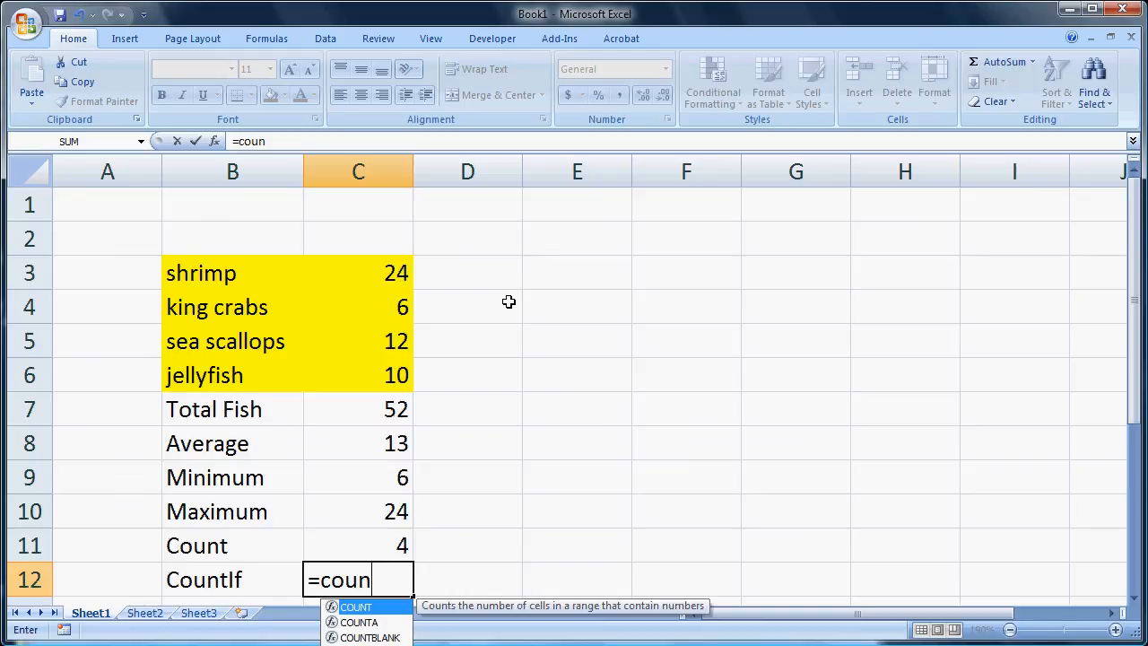
{"action": "type", "text": "tif("}
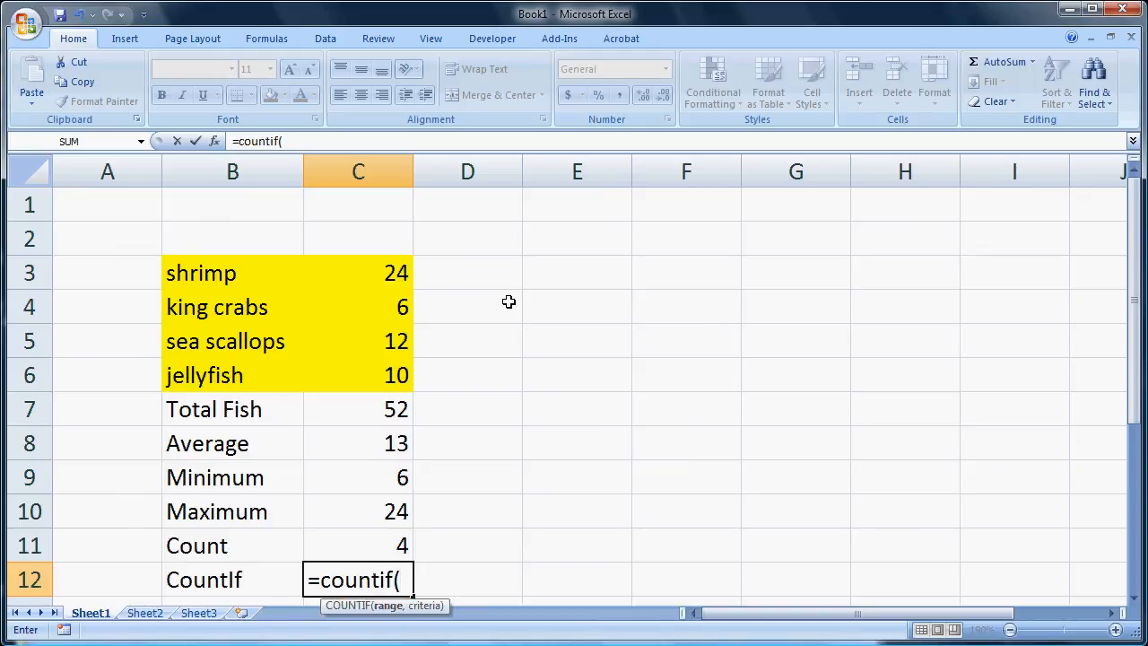
{"action": "type", "text": "C3"}
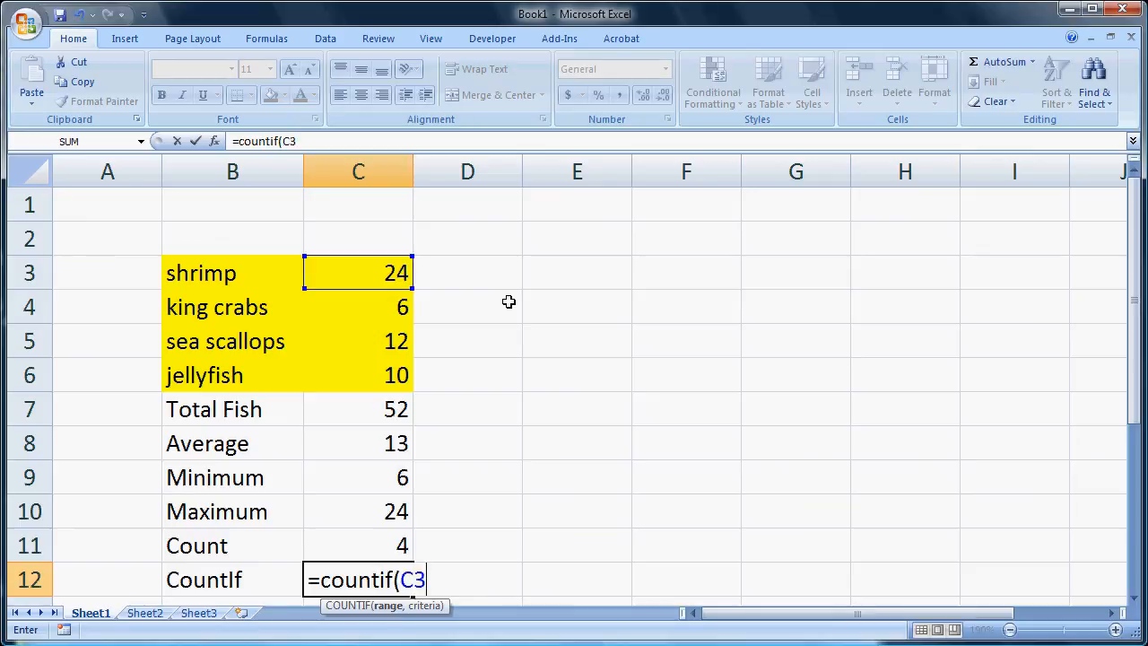
{"action": "type", "text": ":C6"}
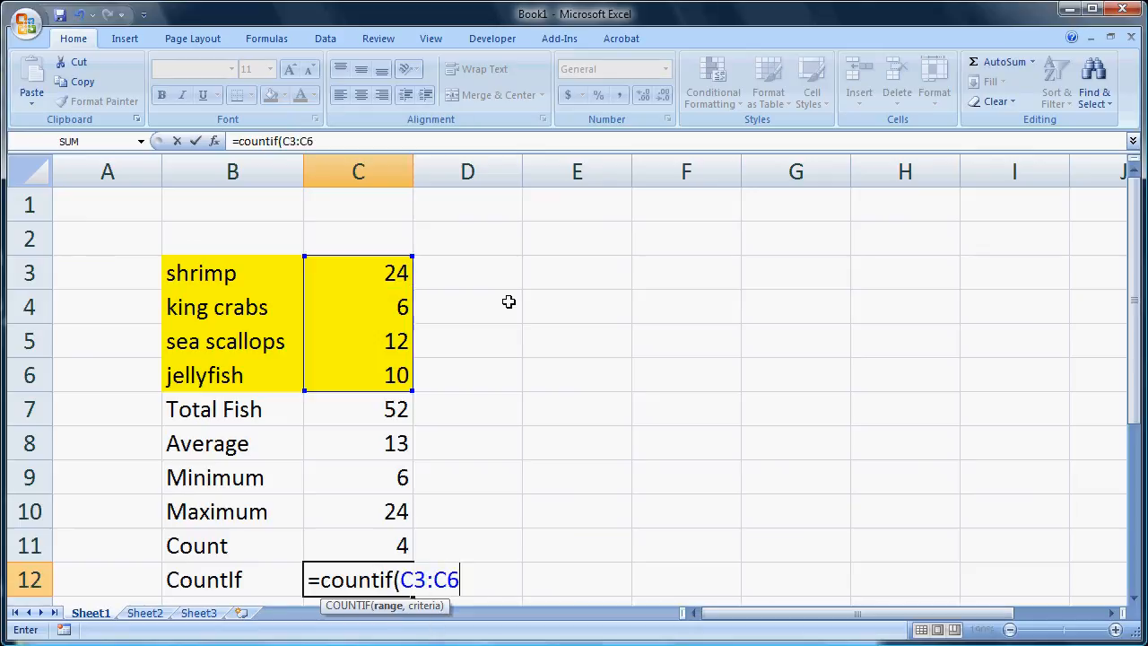
{"action": "type", "text": ","}
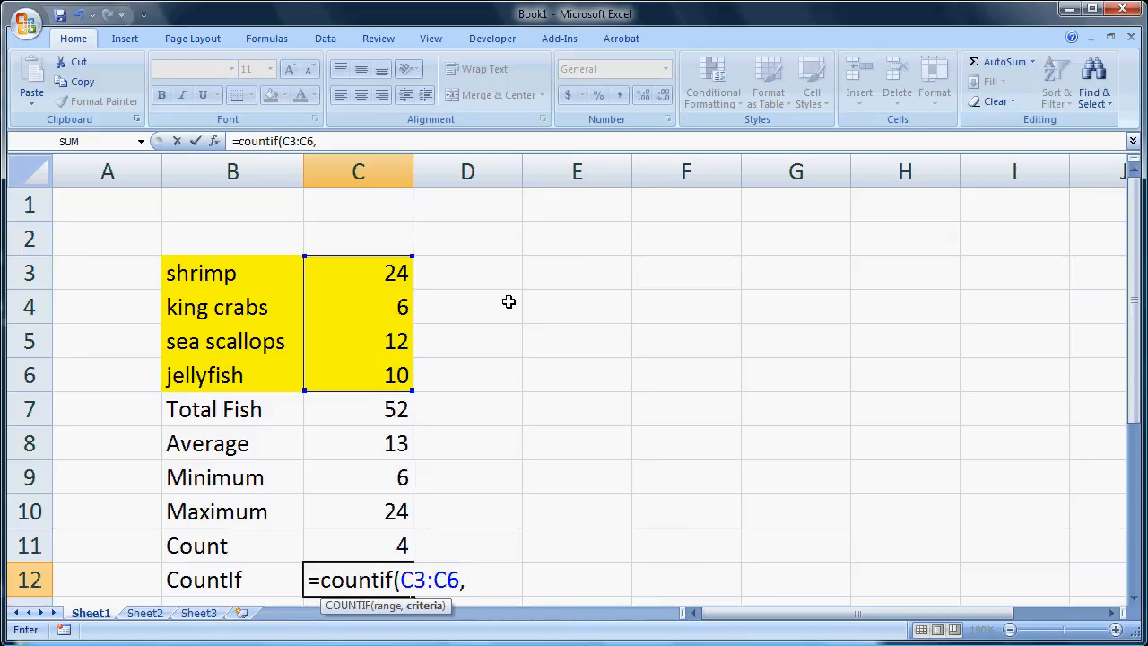
{"action": "type", "text": " \">10\"0"}
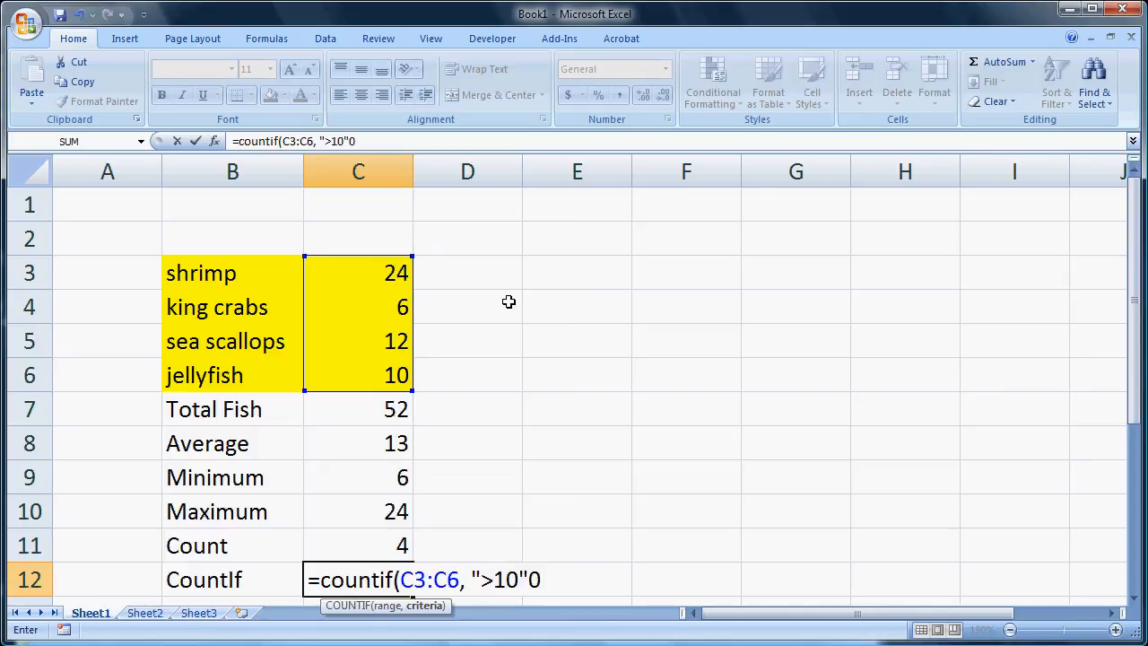
{"action": "key", "text": "BackSpace"}
{"action": "type", "text": ")"}
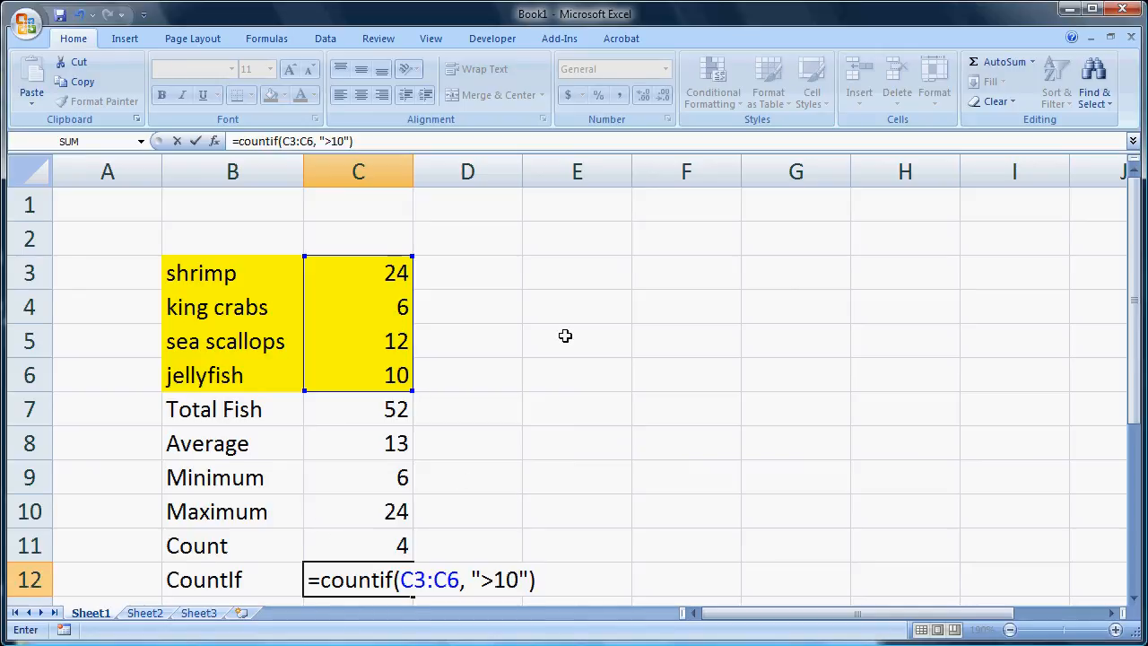
{"action": "key", "text": "Return"}
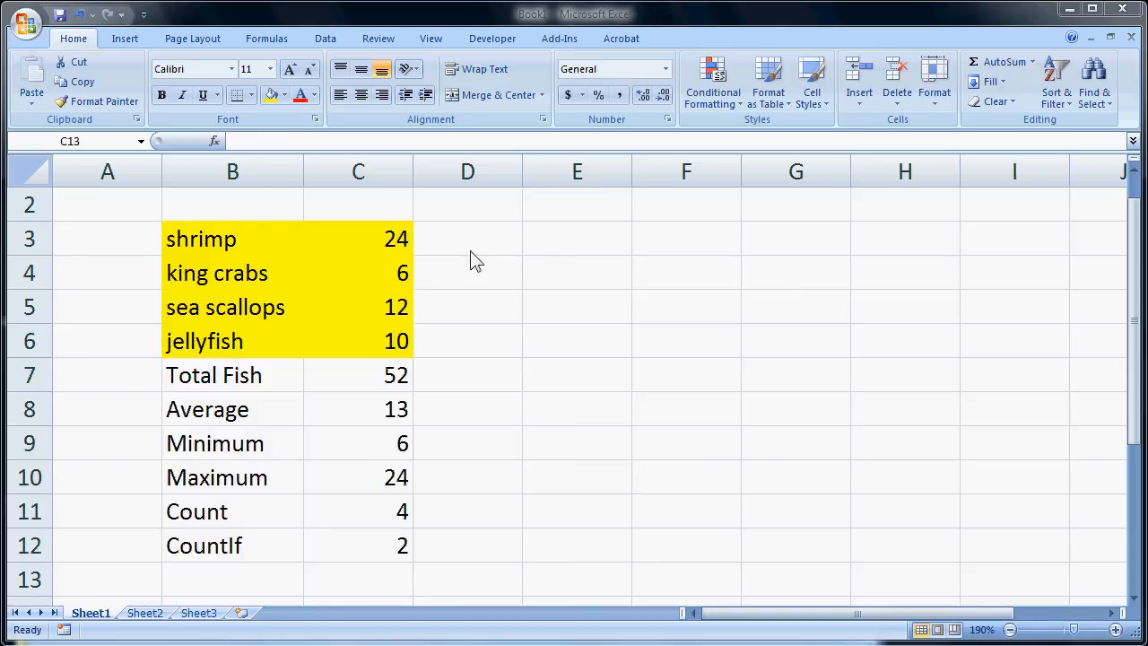
Show the sheet's formulas instead of their results and widen column C to fit the full COUNTIF formula
{"action": "left_click", "coordinate": [269, 28]}
{"action": "left_click", "coordinate": [266, 38]}
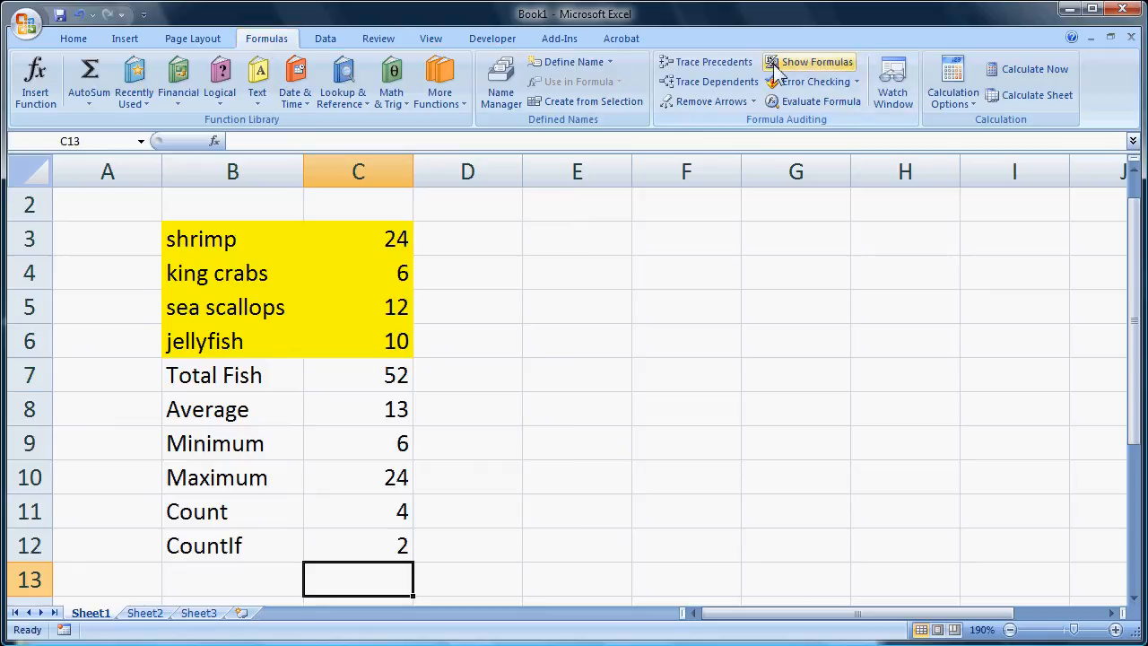
{"action": "left_click", "coordinate": [816, 61]}
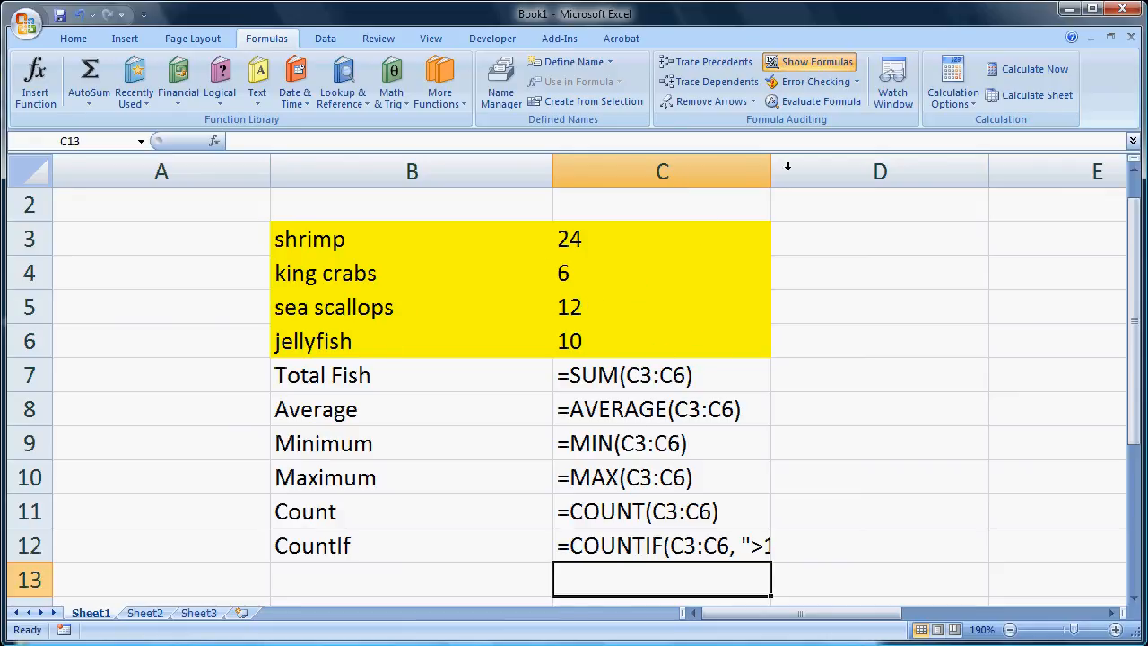
{"action": "left_click_drag", "start_coordinate": [773, 172], "coordinate": [821, 172]}
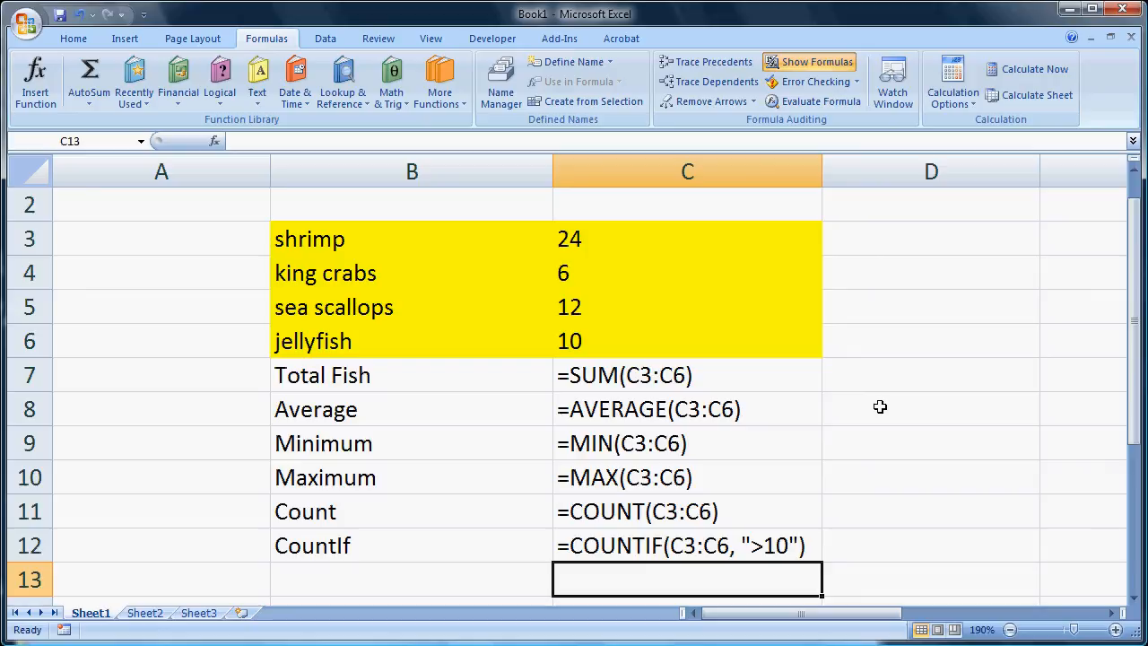
Toggle the sheet between calculated results and formulas, finishing with the results displayed
{"action": "key", "text": "ctrl+grave"}
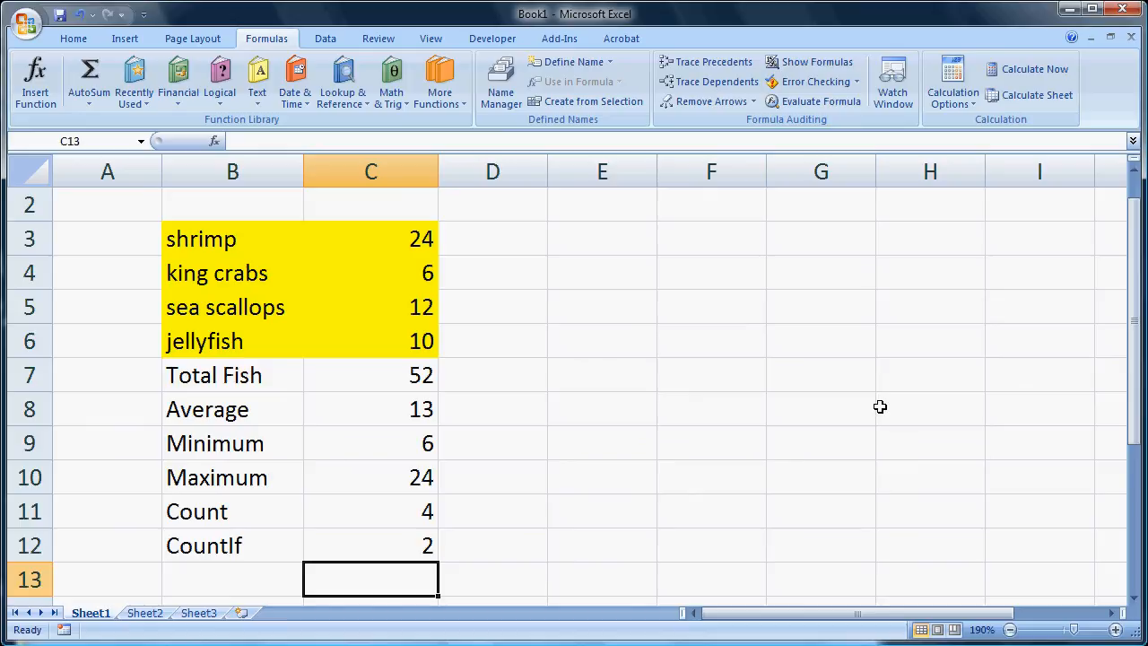
{"action": "key", "text": "ctrl+grave"}
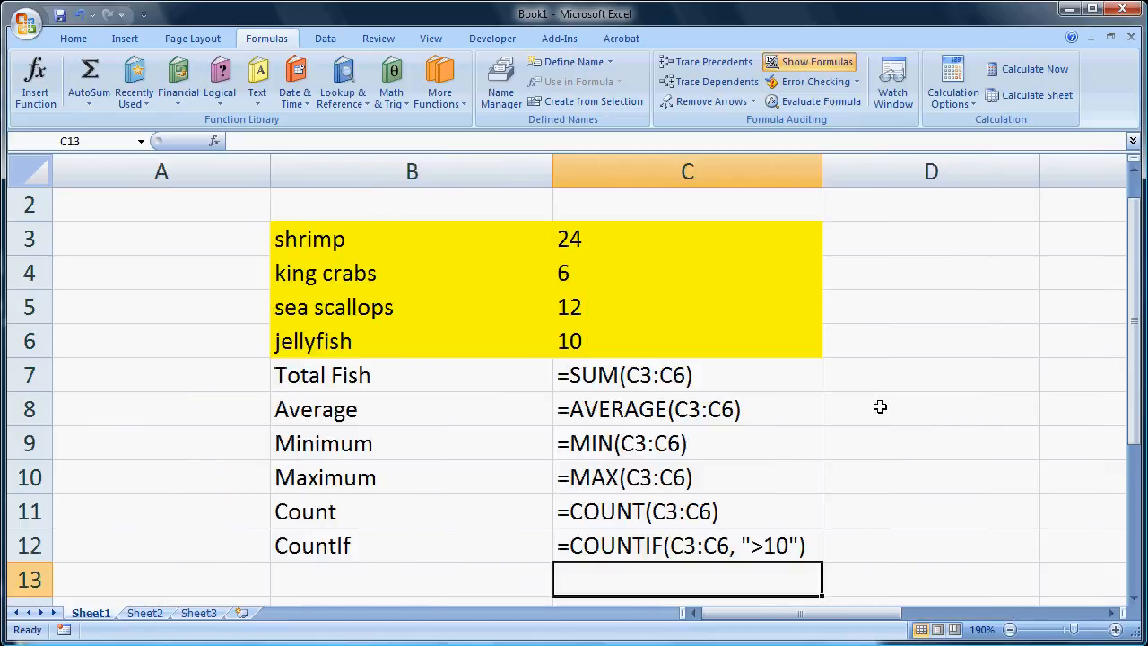
{"action": "key", "text": "ctrl+grave"}
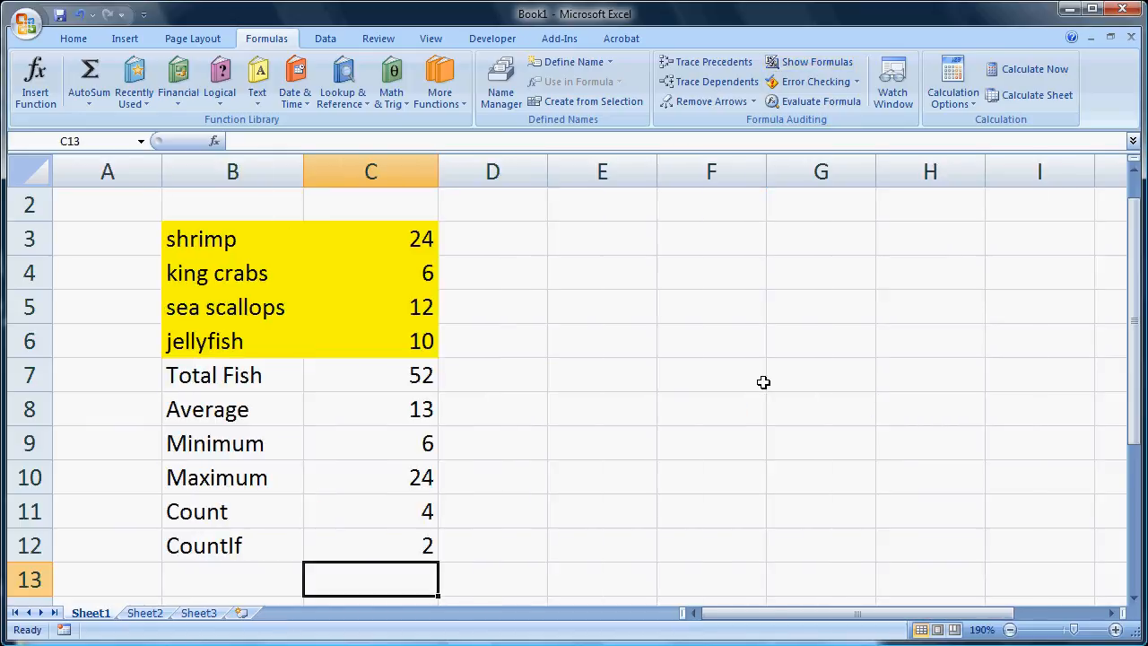